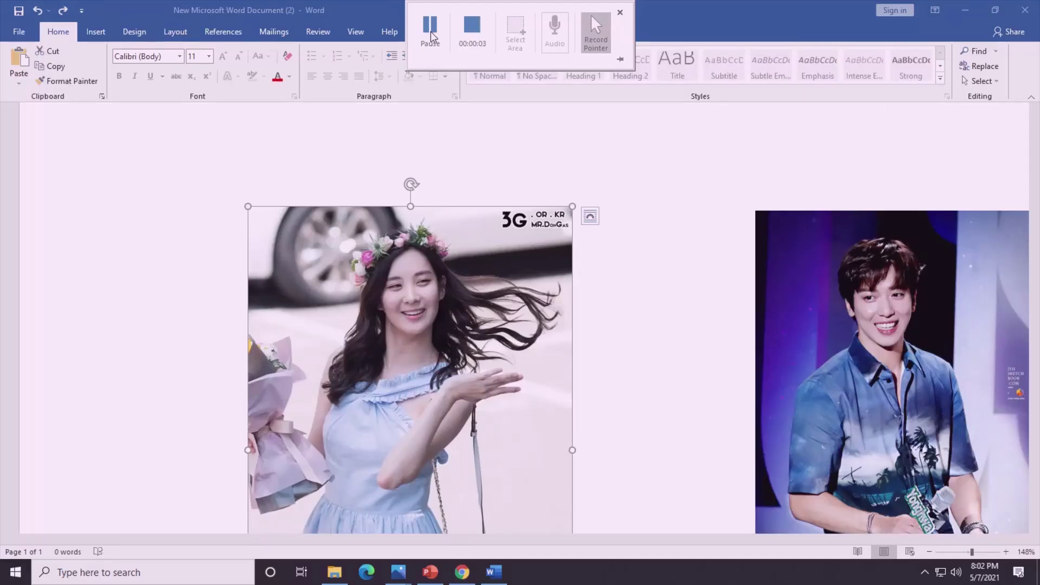
Remove the background from the man's photo and drag him up beside the woman
{"action": "scroll", "coordinate": [558, 285], "scroll_direction": "down", "scroll_amount": 2}
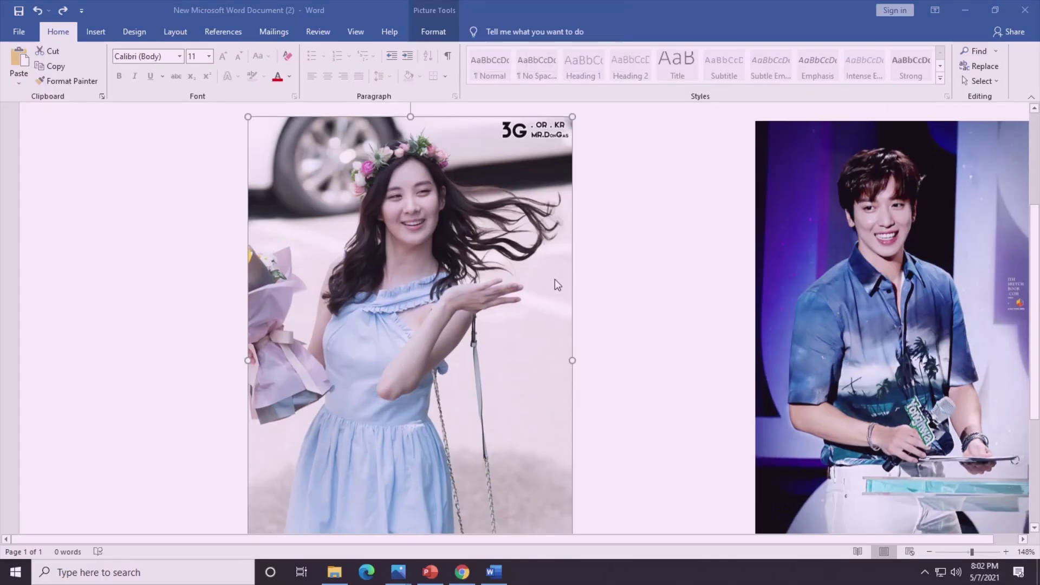
{"action": "left_click", "coordinate": [743, 241]}
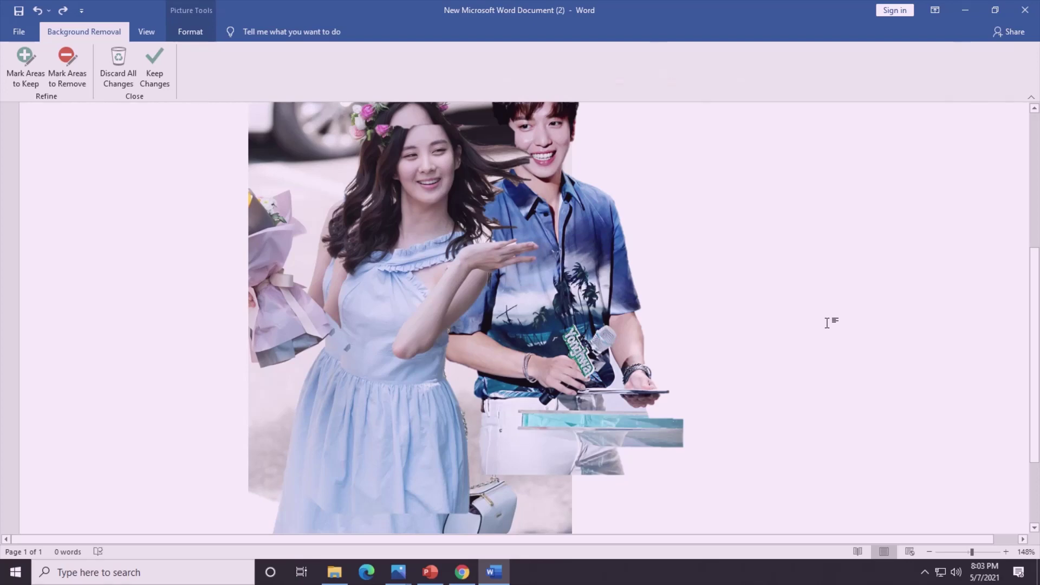
{"action": "mouse_move", "coordinate": [1032, 301]}
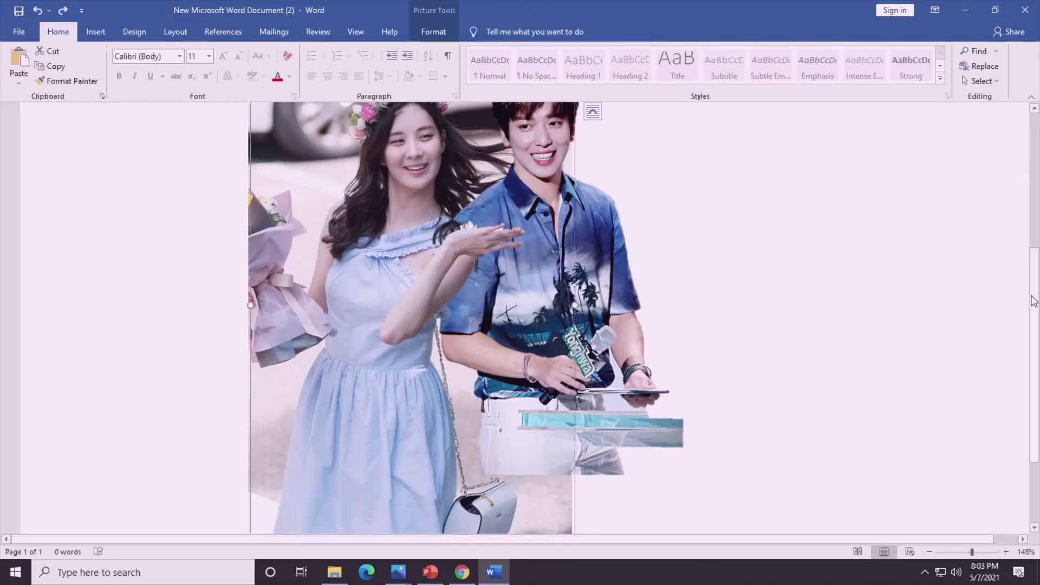
{"action": "left_click_drag", "start_coordinate": [1033, 302], "coordinate": [1037, 255]}
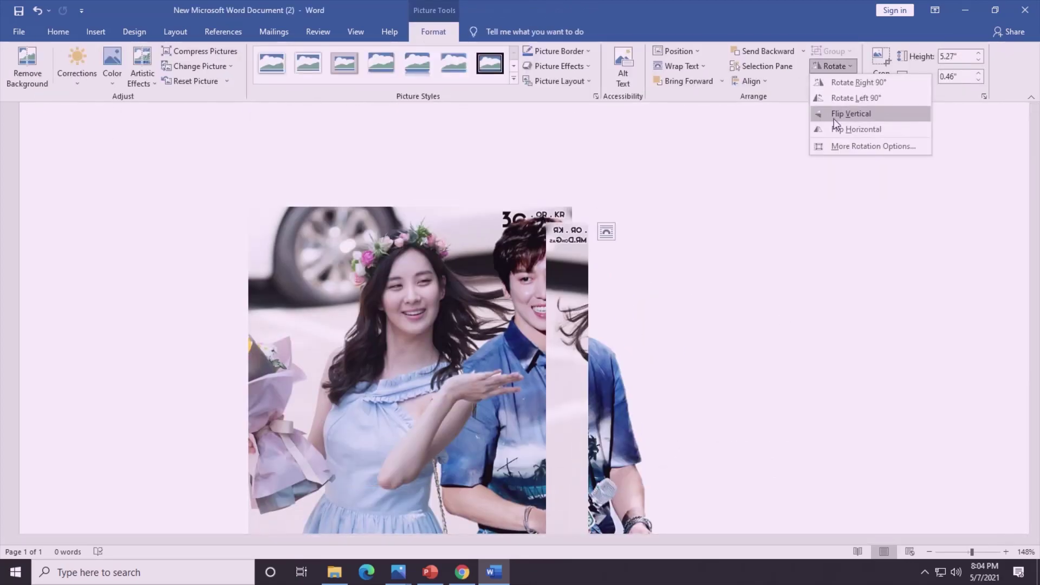
Flip the narrow strip vertically, move it over the woman's photo's right side, and send it backward
{"action": "left_click", "coordinate": [834, 119]}
{"action": "left_click_drag", "start_coordinate": [564, 253], "coordinate": [500, 248]}
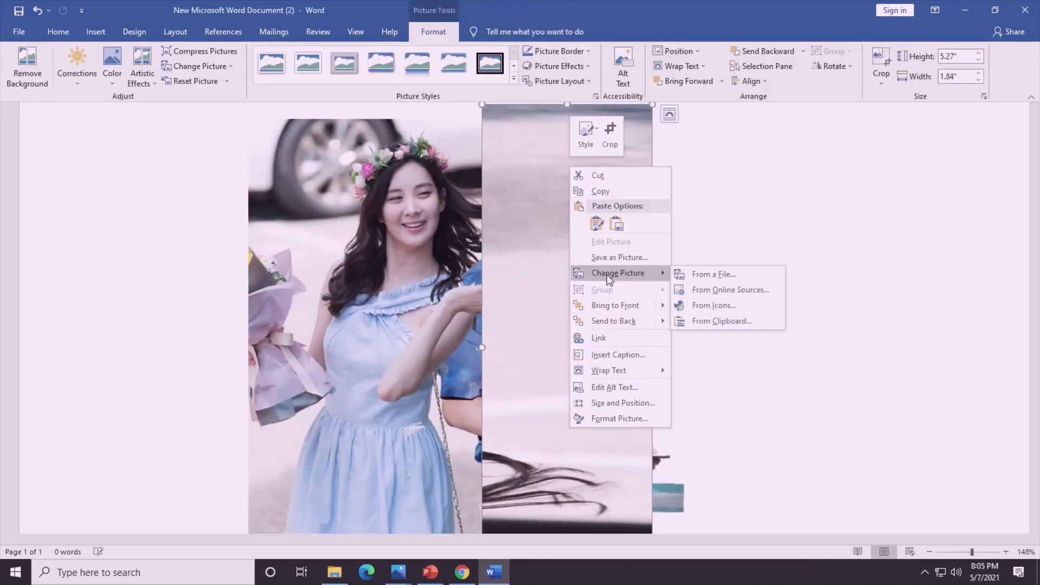
{"action": "left_click", "coordinate": [708, 342]}
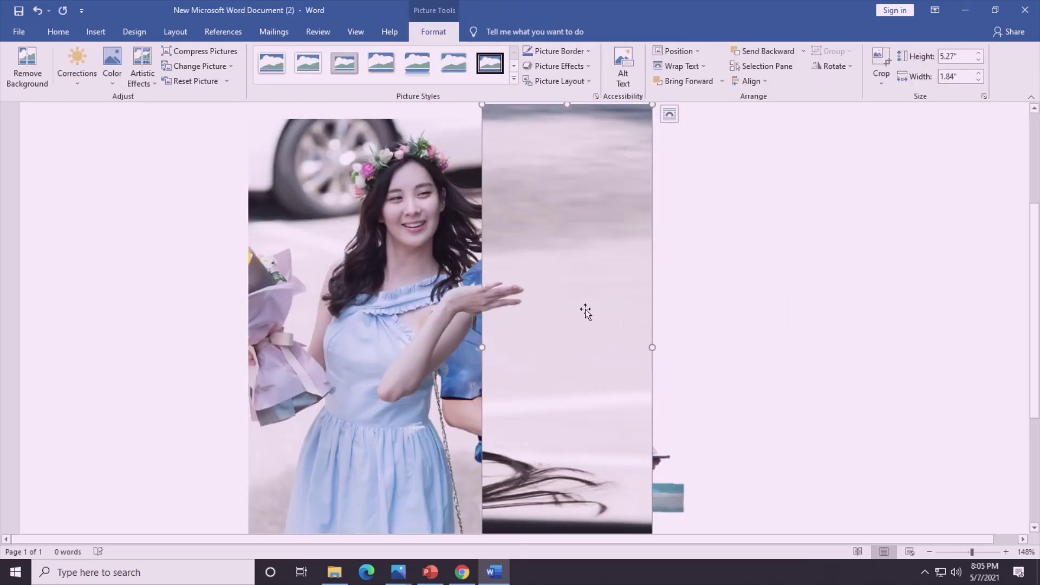
{"action": "right_click", "coordinate": [587, 299]}
{"action": "left_click", "coordinate": [795, 307]}
{"action": "right_click", "coordinate": [587, 299]}
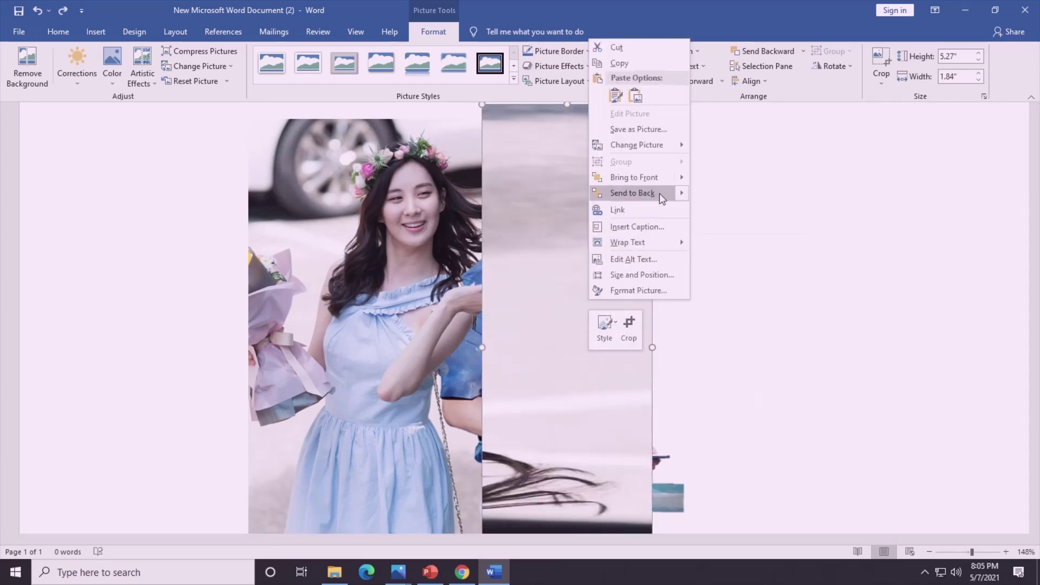
{"action": "left_click", "coordinate": [711, 215]}
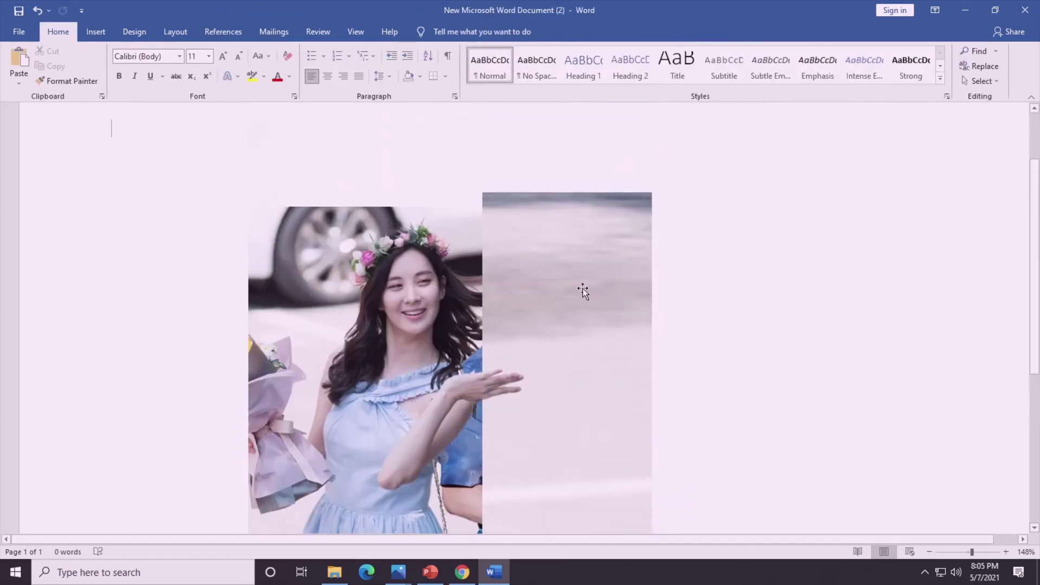
Widen the strip to the right and layer it behind the man's photo
{"action": "right_click", "coordinate": [583, 290]}
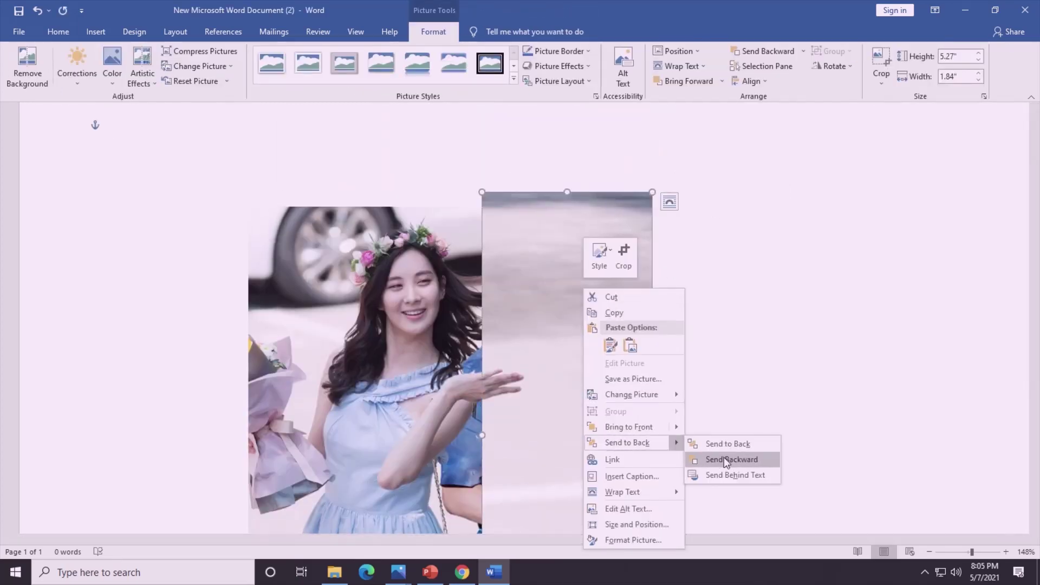
{"action": "left_click", "coordinate": [724, 459]}
{"action": "left_click", "coordinate": [632, 248]}
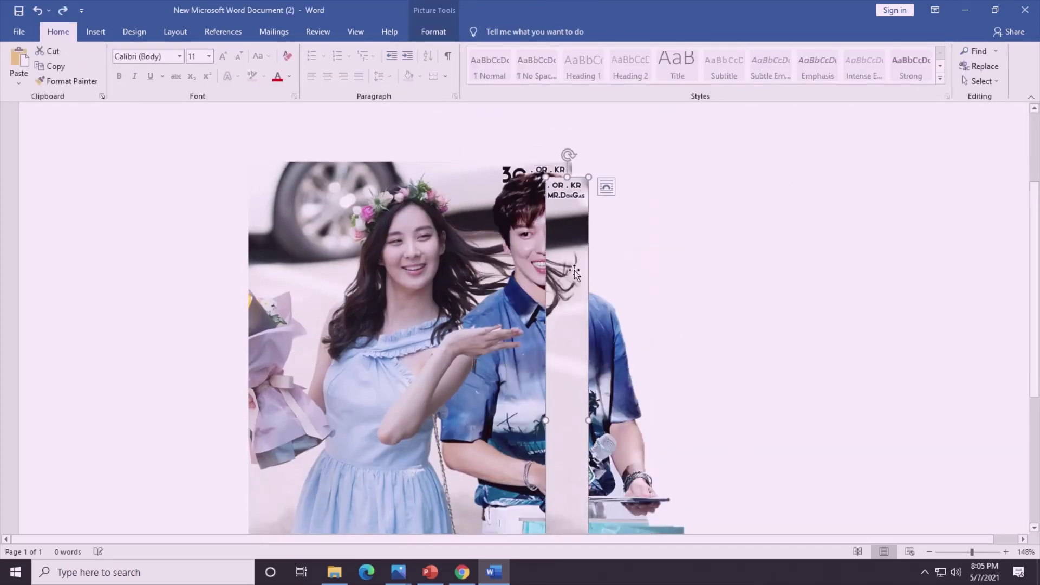
{"action": "left_click_drag", "start_coordinate": [574, 271], "coordinate": [563, 254]}
{"action": "left_click_drag", "start_coordinate": [589, 401], "coordinate": [673, 404]}
{"action": "right_click", "coordinate": [623, 379]}
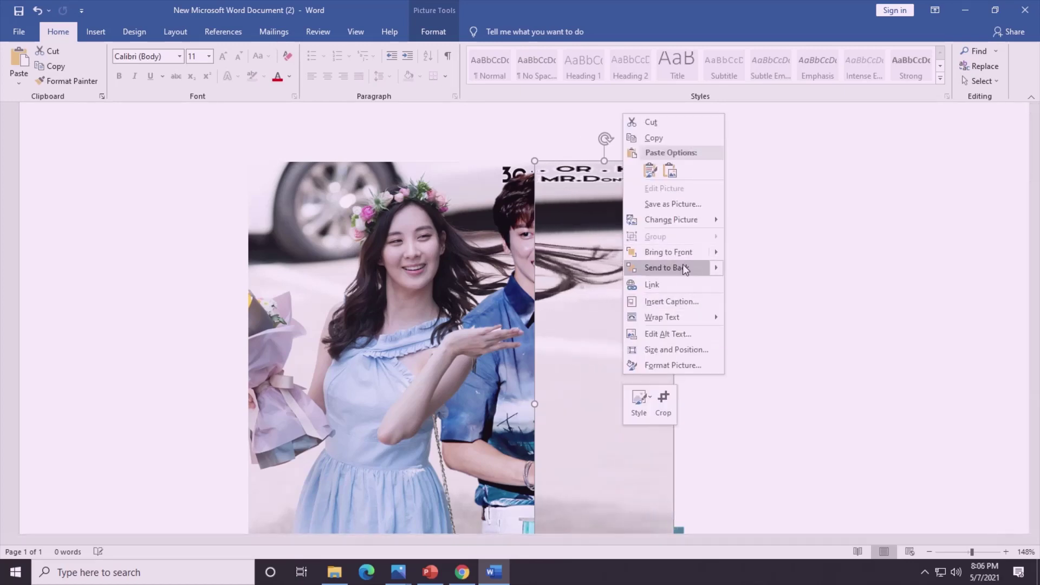
{"action": "left_click", "coordinate": [761, 290]}
{"action": "left_click", "coordinate": [639, 260]}
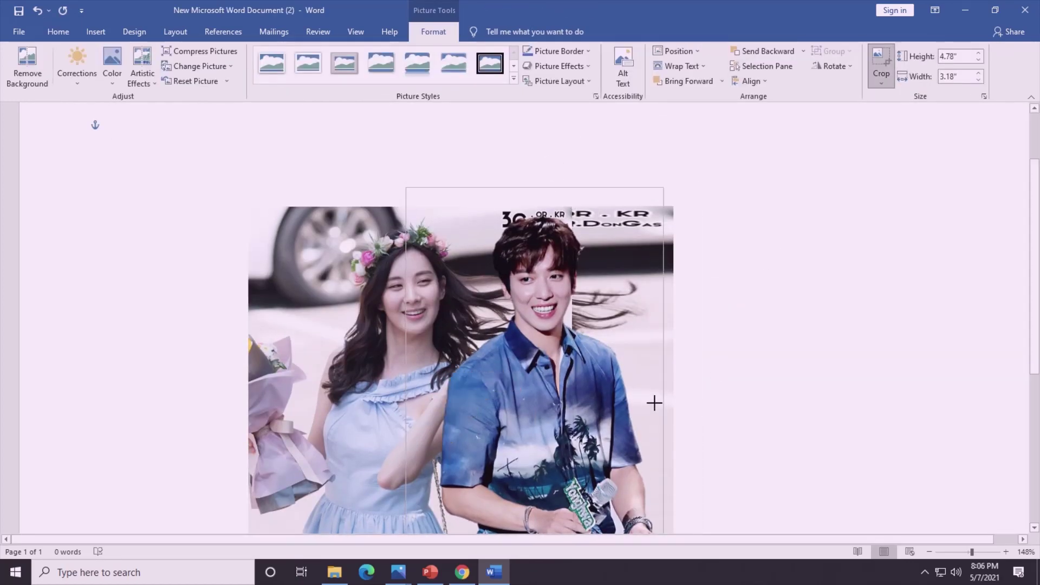
Shift the narrow background strip slightly left and crop it to fit
{"action": "left_click", "coordinate": [712, 320]}
{"action": "scroll", "coordinate": [712, 320], "scroll_direction": "down", "scroll_amount": 2}
{"action": "left_click", "coordinate": [657, 287]}
{"action": "left_click_drag", "start_coordinate": [657, 287], "coordinate": [650, 288]}
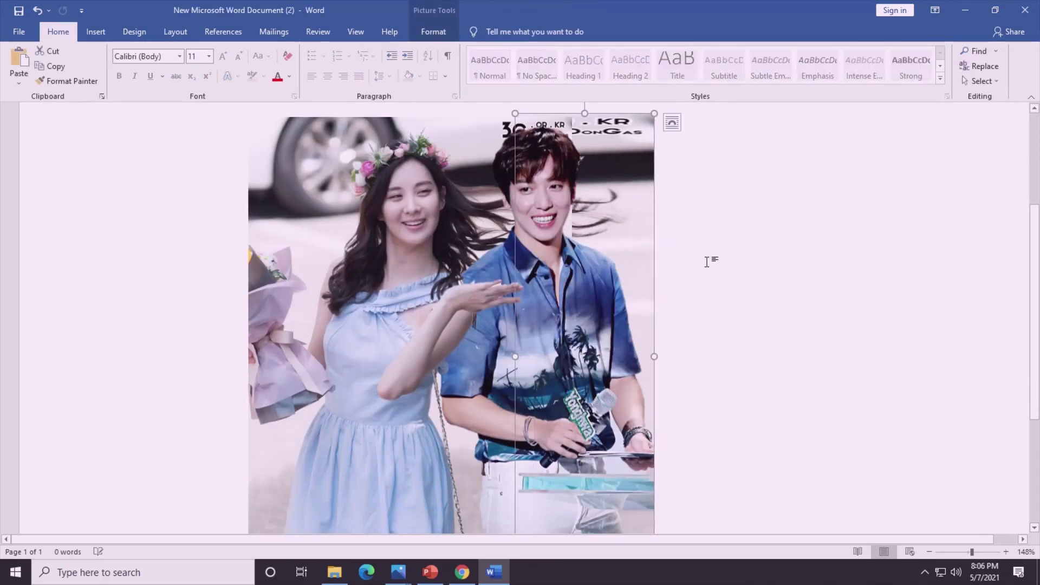
{"action": "scroll", "coordinate": [629, 262], "scroll_direction": "up", "scroll_amount": 2}
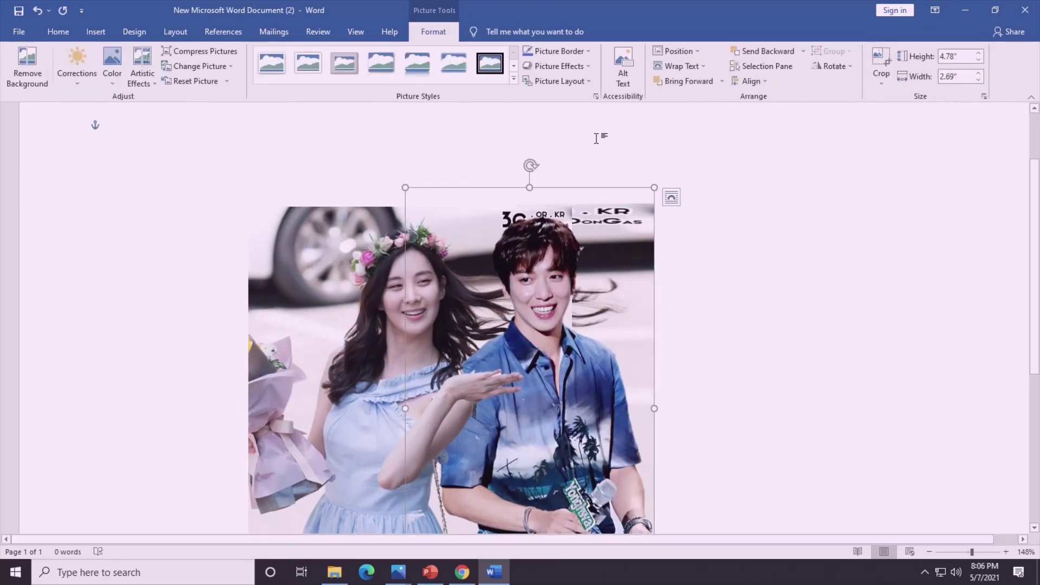
{"action": "left_click", "coordinate": [881, 64]}
{"action": "left_click", "coordinate": [811, 188]}
Nudge the man's picture slightly right and down beside the strip
{"action": "scroll", "coordinate": [572, 324], "scroll_direction": "down", "scroll_amount": 1}
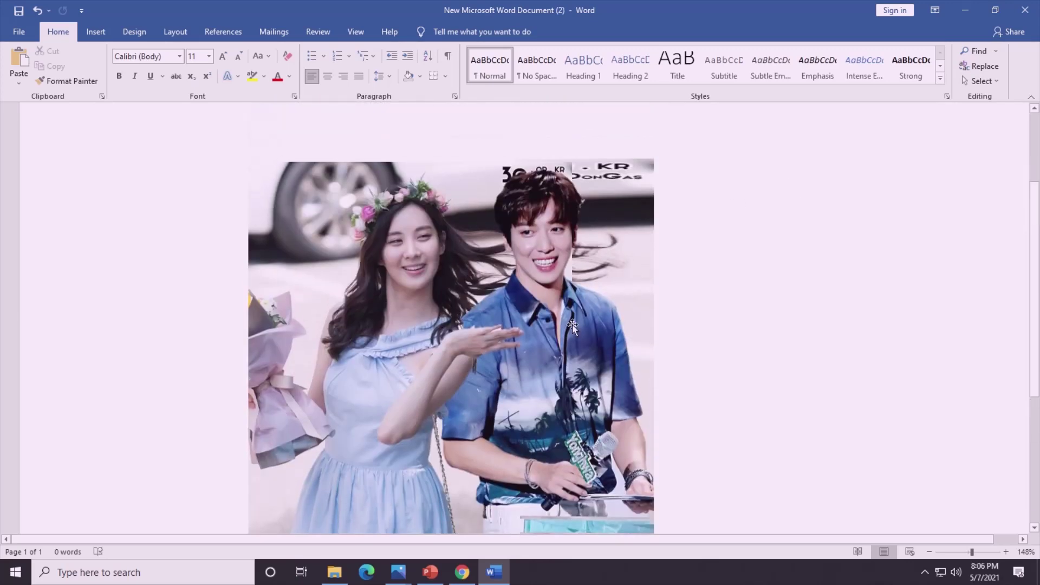
{"action": "left_click", "coordinate": [603, 369]}
{"action": "left_click", "coordinate": [568, 349]}
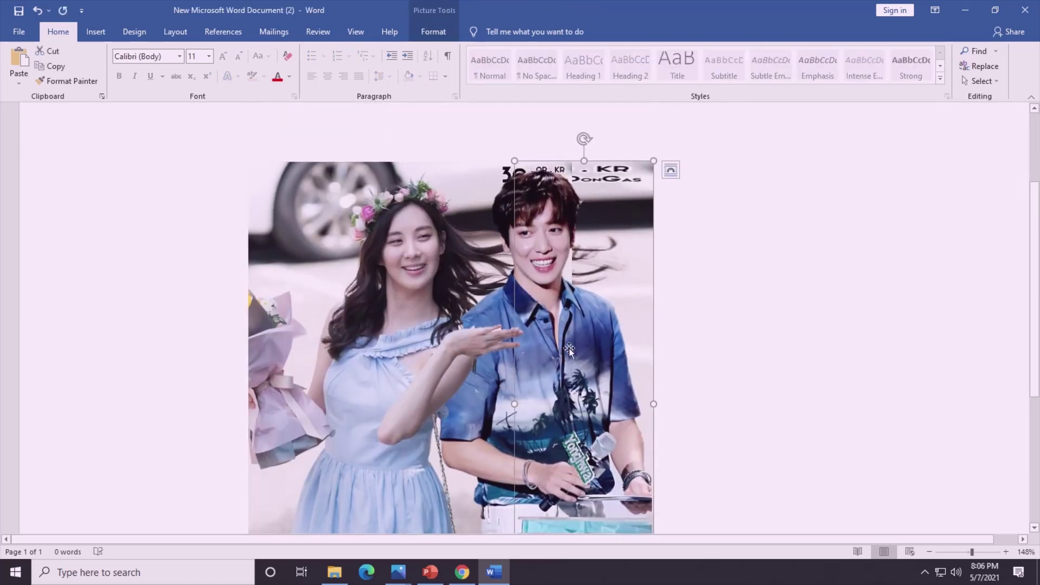
{"action": "left_click_drag", "start_coordinate": [582, 352], "coordinate": [588, 355]}
{"action": "left_click", "coordinate": [718, 239]}
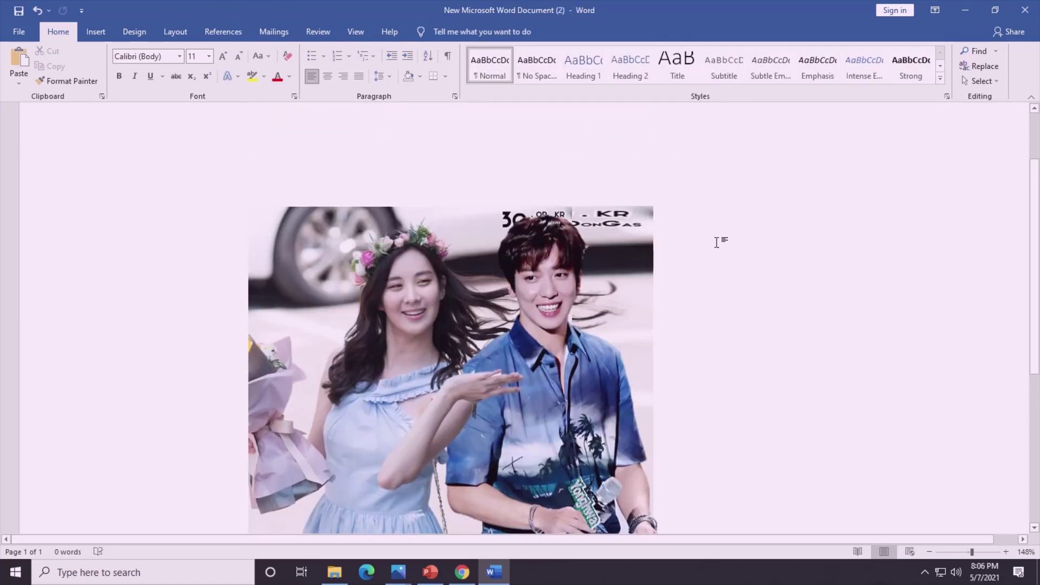
{"action": "scroll", "coordinate": [553, 279], "scroll_direction": "down", "scroll_amount": 1}
{"action": "scroll", "coordinate": [453, 312], "scroll_direction": "down", "scroll_amount": 1}
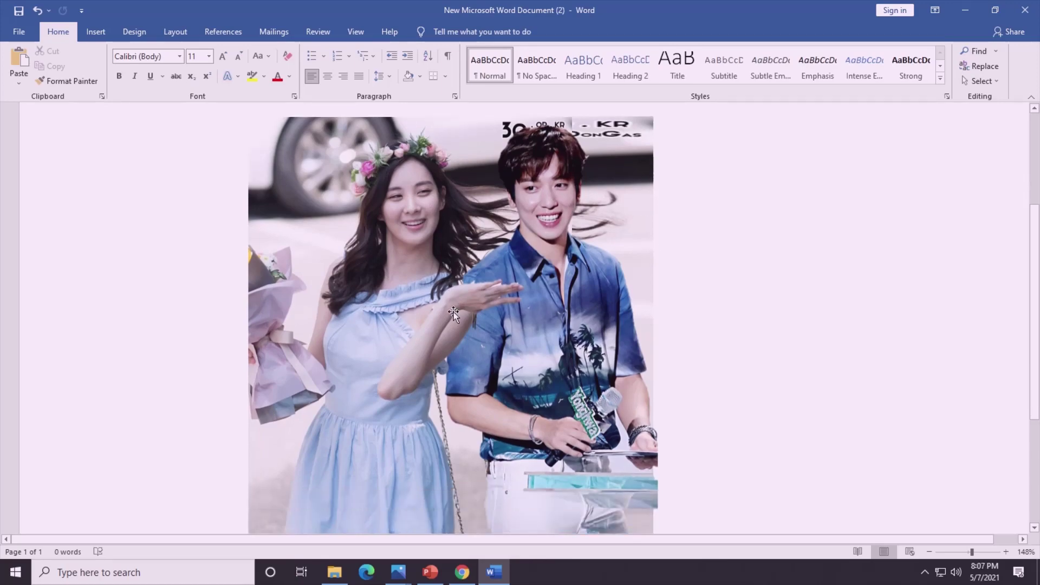
{"action": "scroll", "coordinate": [478, 317], "scroll_direction": "up", "scroll_amount": 3}
{"action": "scroll", "coordinate": [478, 318], "scroll_direction": "down", "scroll_amount": 3}
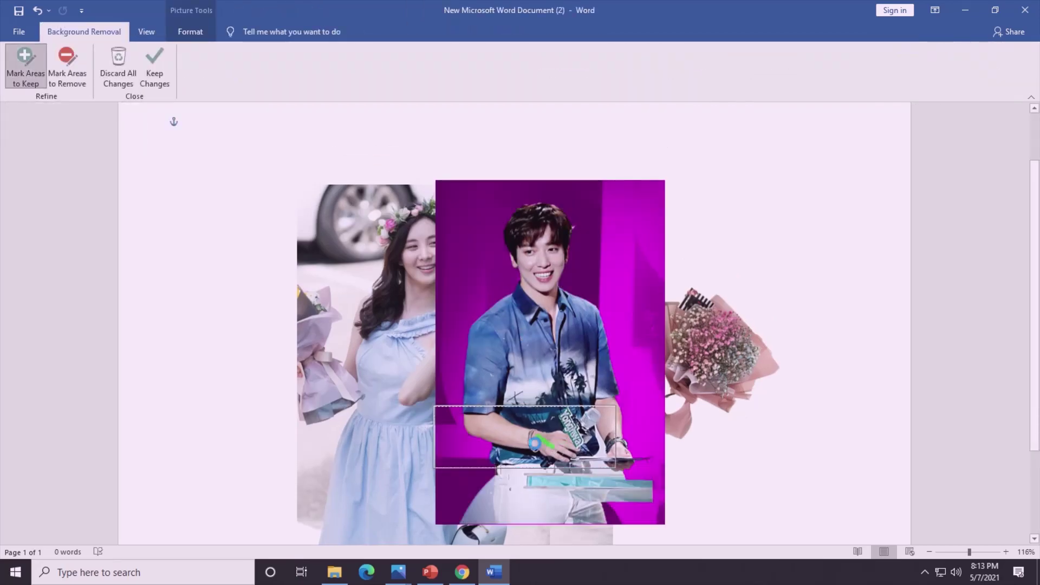
Keep the man's refined cut-out, move the bouquet onto him, and shift his photo right
{"action": "left_click", "coordinate": [868, 240]}
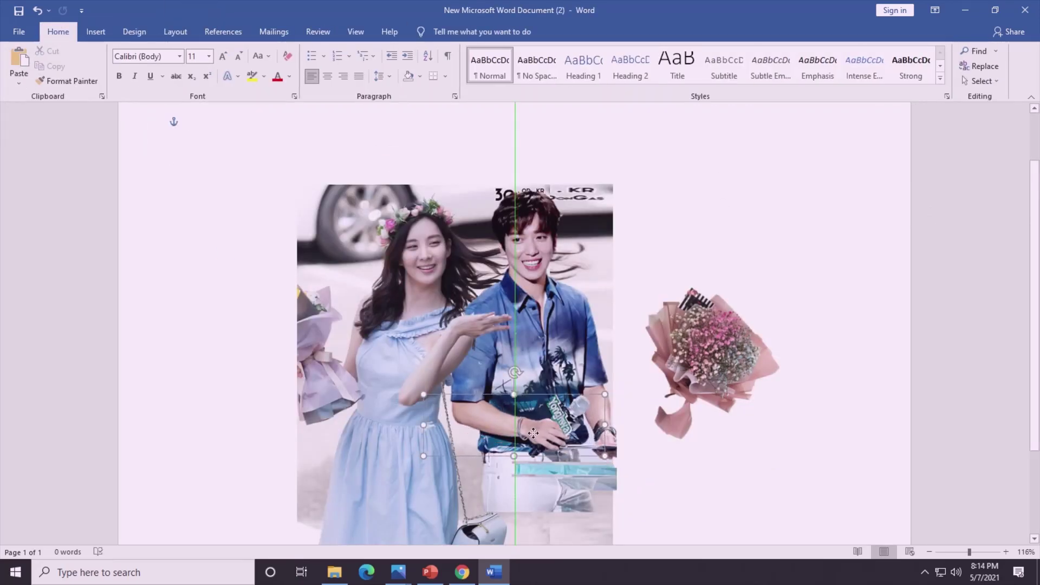
{"action": "left_click_drag", "start_coordinate": [709, 357], "coordinate": [585, 374]}
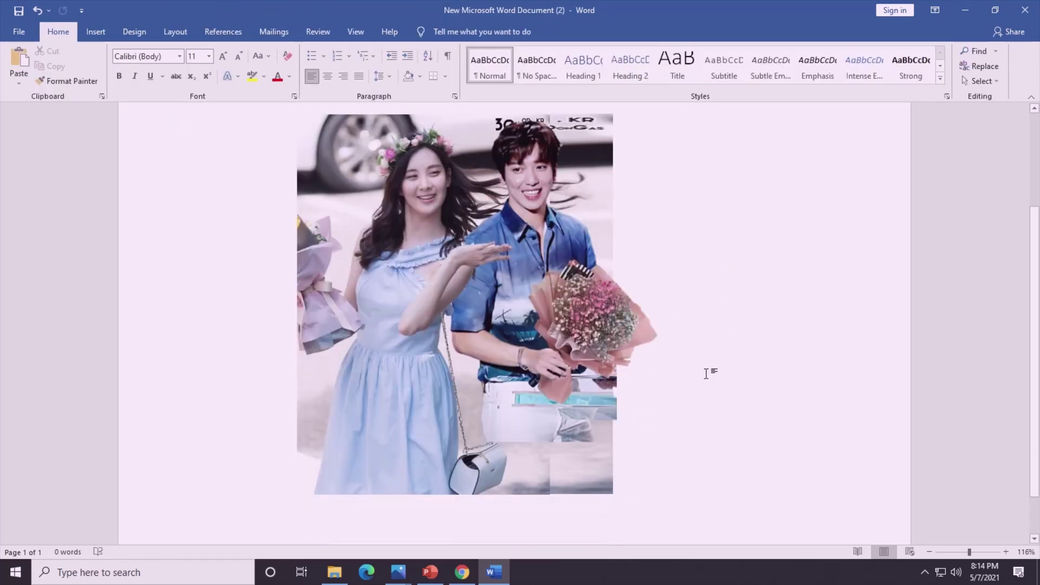
{"action": "left_click", "coordinate": [605, 467]}
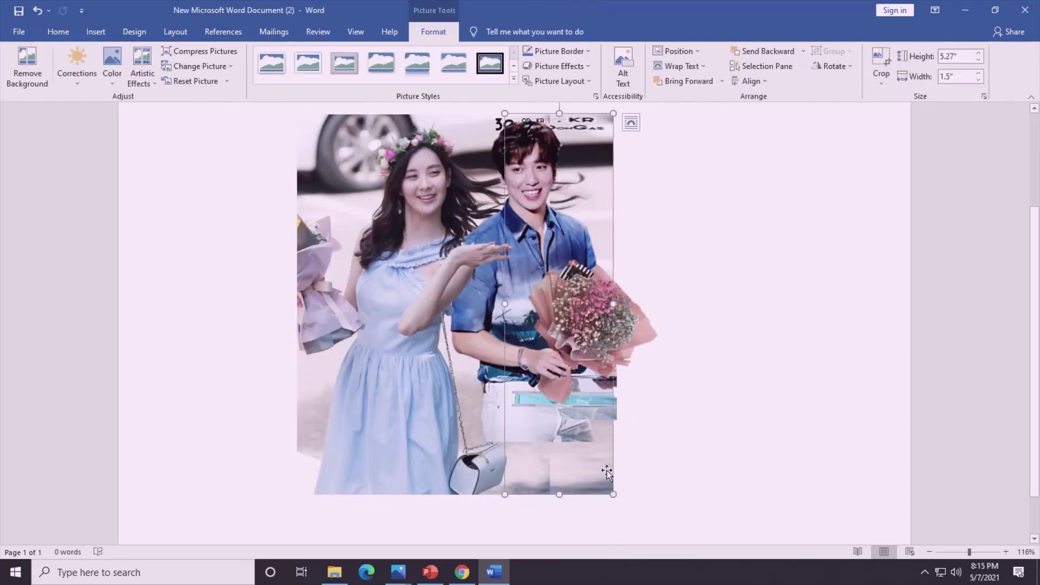
{"action": "left_click_drag", "start_coordinate": [607, 471], "coordinate": [752, 476]}
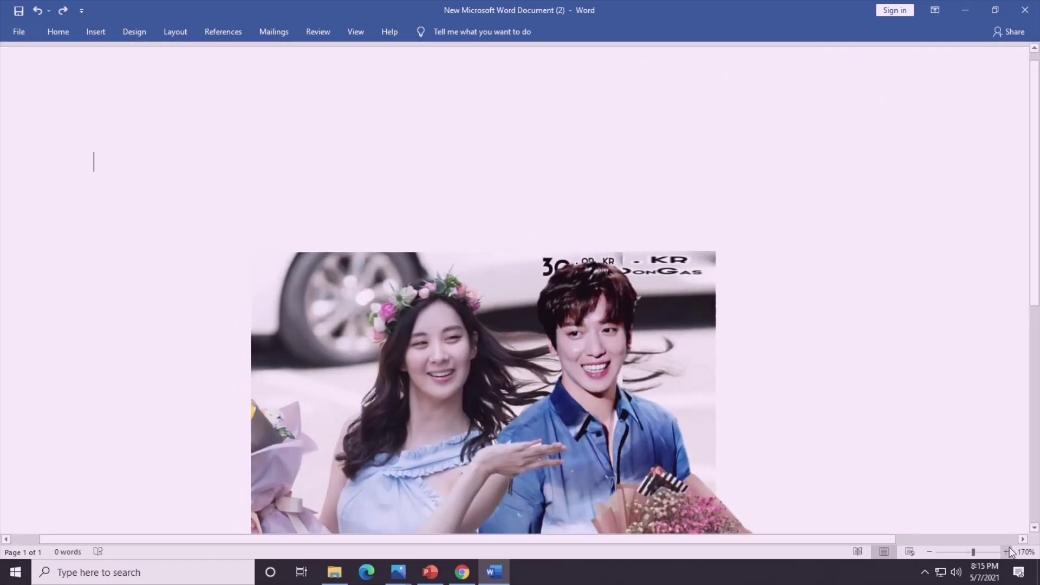
Nudge the bouquet up-left and rotate it to a tilt in the man's hand
{"action": "left_click", "coordinate": [1006, 552]}
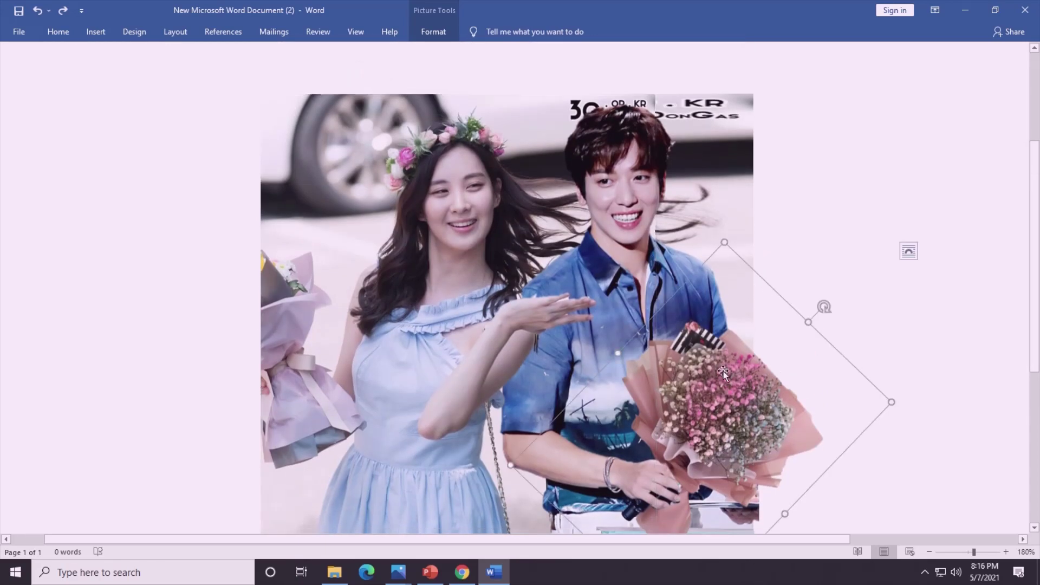
{"action": "left_click_drag", "start_coordinate": [741, 385], "coordinate": [737, 381]}
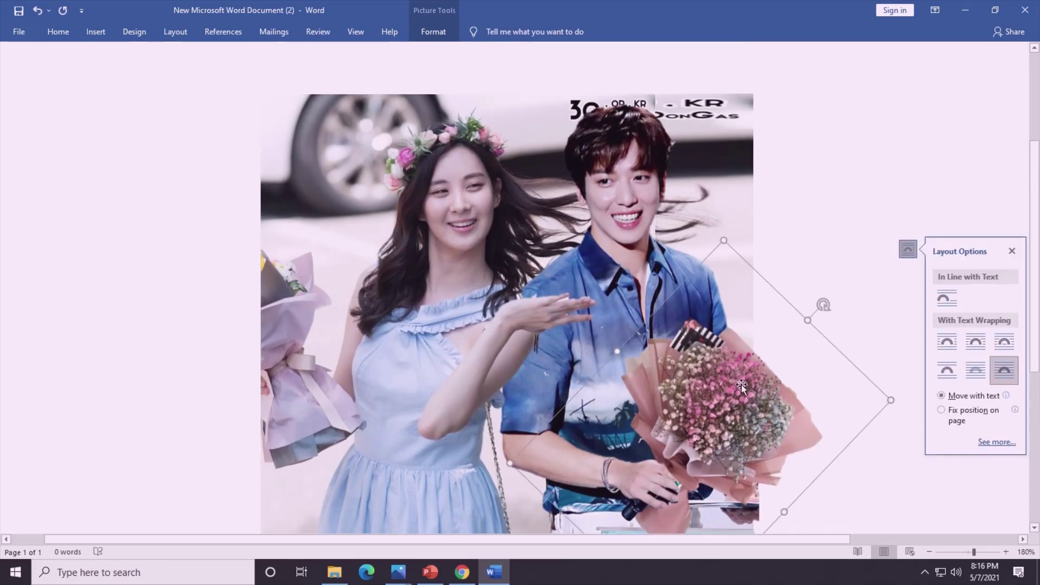
{"action": "left_click_drag", "start_coordinate": [818, 309], "coordinate": [829, 297]}
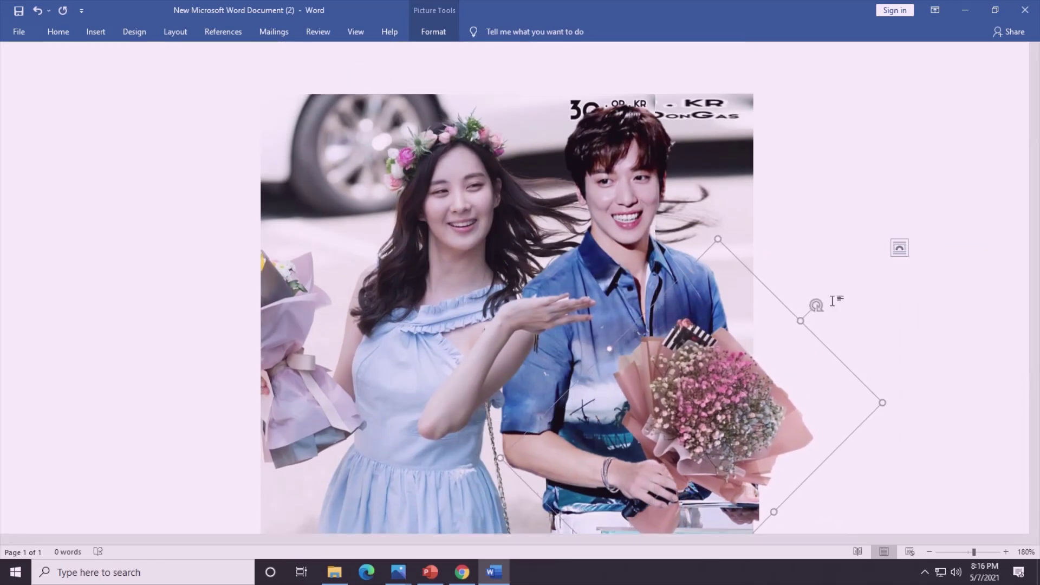
{"action": "left_click", "coordinate": [859, 244]}
{"action": "scroll", "coordinate": [859, 244], "scroll_direction": "down", "scroll_amount": 2}
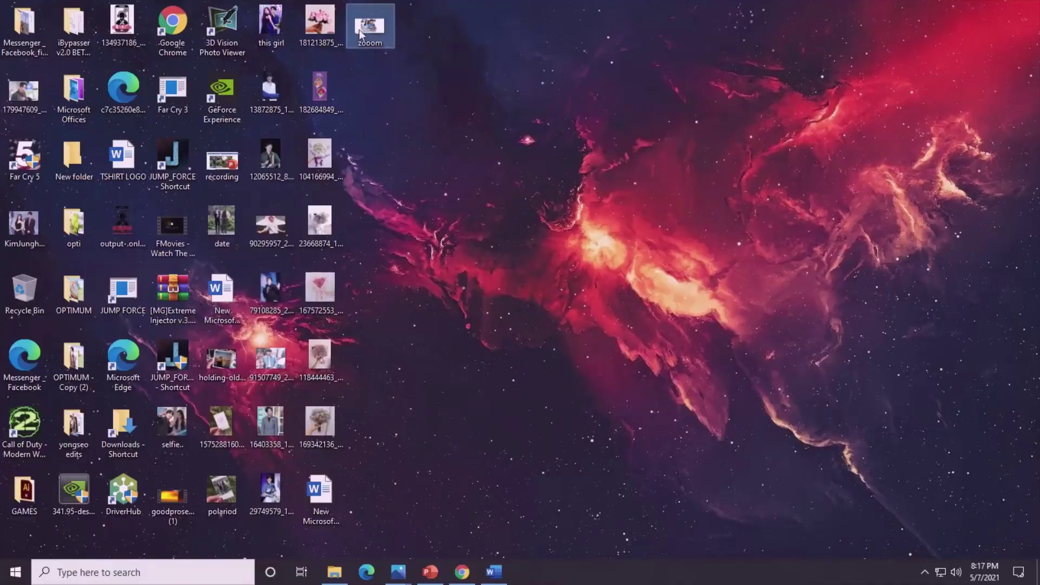
Crop the zooom screenshot's right, left and bottom edges to the couple's photo and save a copy
{"action": "double_click", "coordinate": [359, 30]}
{"action": "left_click", "coordinate": [883, 36]}
{"action": "left_click", "coordinate": [863, 82]}
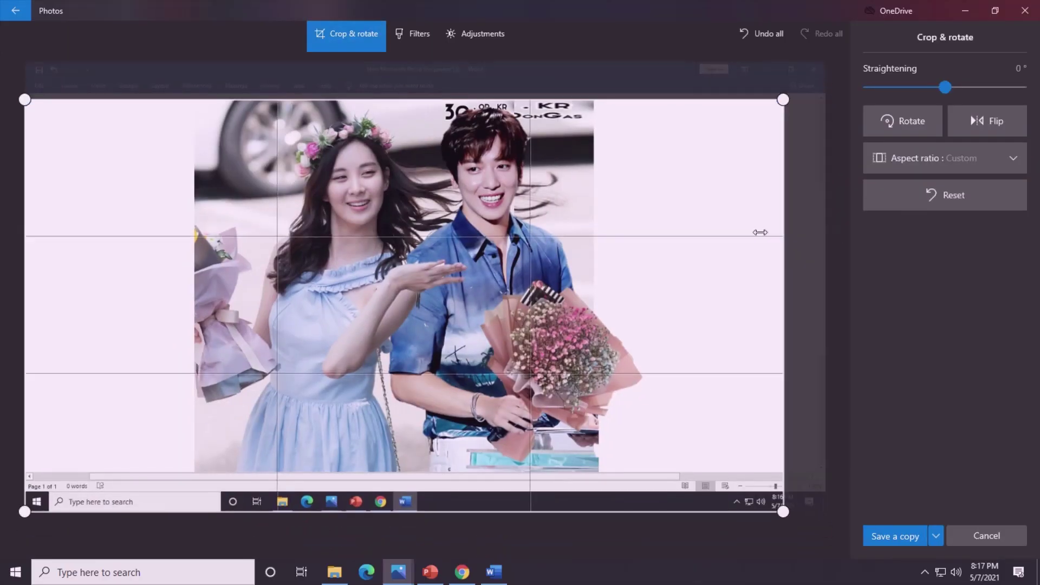
{"action": "left_click_drag", "start_coordinate": [782, 292], "coordinate": [610, 269]}
{"action": "left_click_drag", "start_coordinate": [110, 292], "coordinate": [216, 237]}
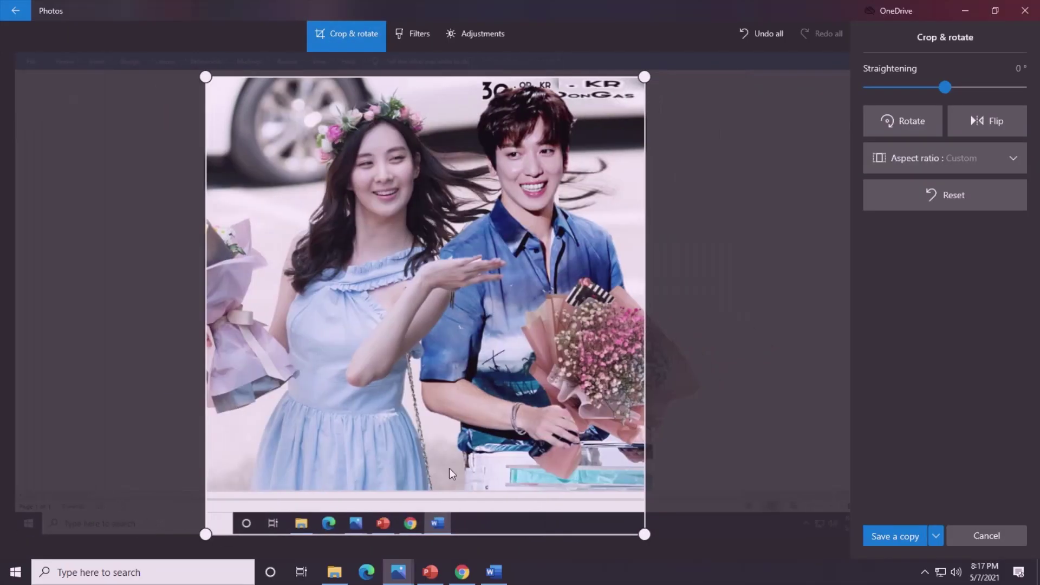
{"action": "left_click_drag", "start_coordinate": [450, 534], "coordinate": [450, 471]}
{"action": "left_click", "coordinate": [873, 544]}
{"action": "key", "text": "Return"}
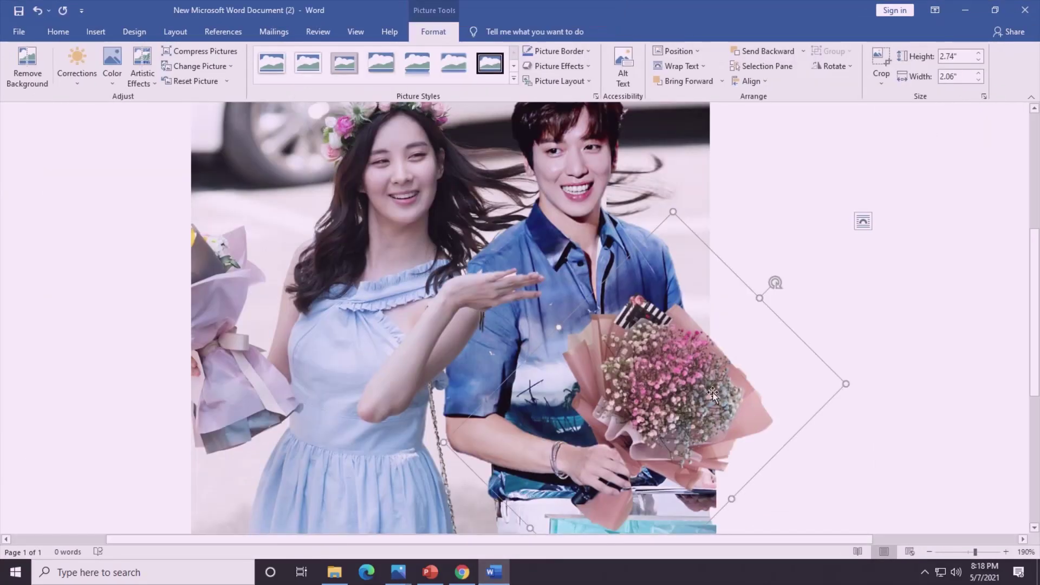
Flip the bouquet picture vertically and collapse the ribbon to show only tabs
{"action": "left_click", "coordinate": [831, 65]}
{"action": "left_click", "coordinate": [845, 121]}
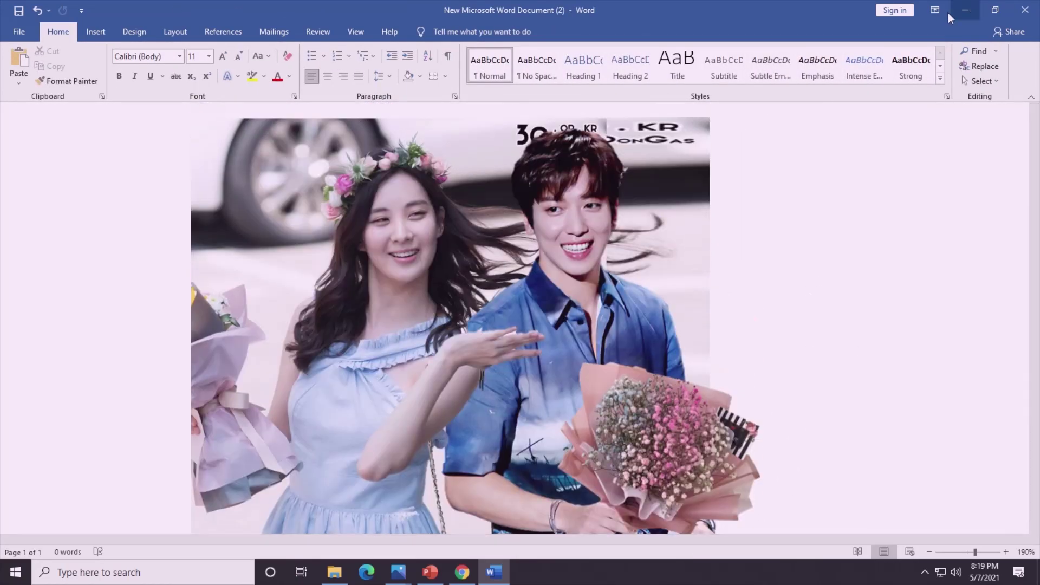
{"action": "left_click", "coordinate": [935, 10]}
{"action": "left_click", "coordinate": [943, 99]}
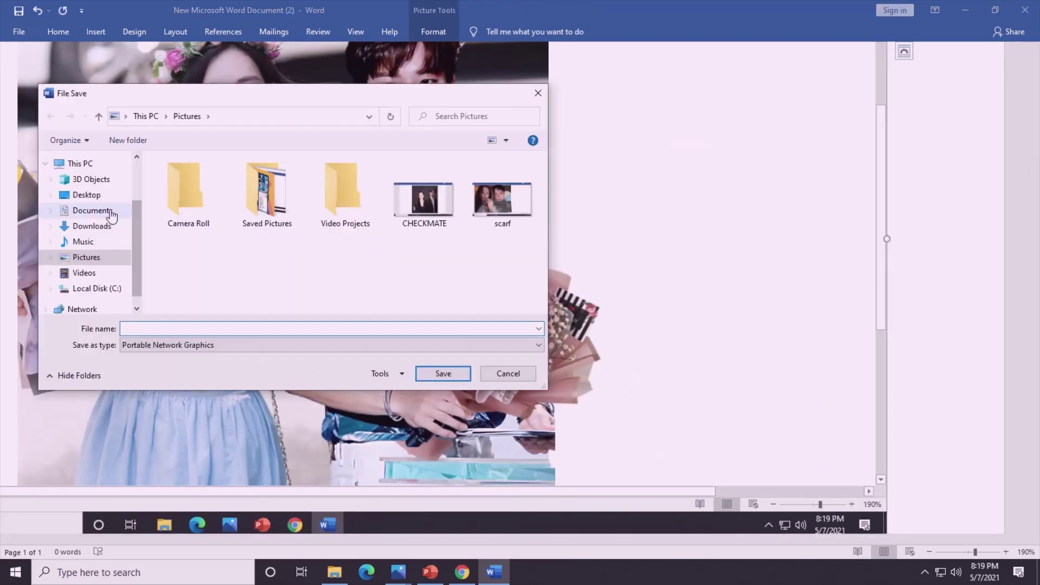
Save the picture as 'smile' PNG on the Desktop and open the saved file
{"action": "left_click", "coordinate": [87, 194]}
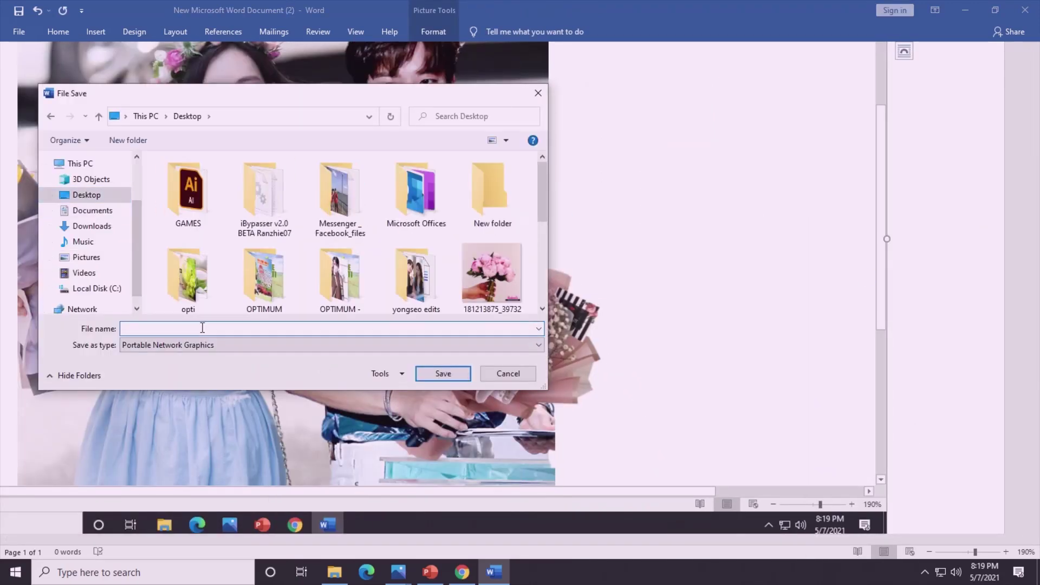
{"action": "type", "text": "smile"}
{"action": "left_click", "coordinate": [443, 373]}
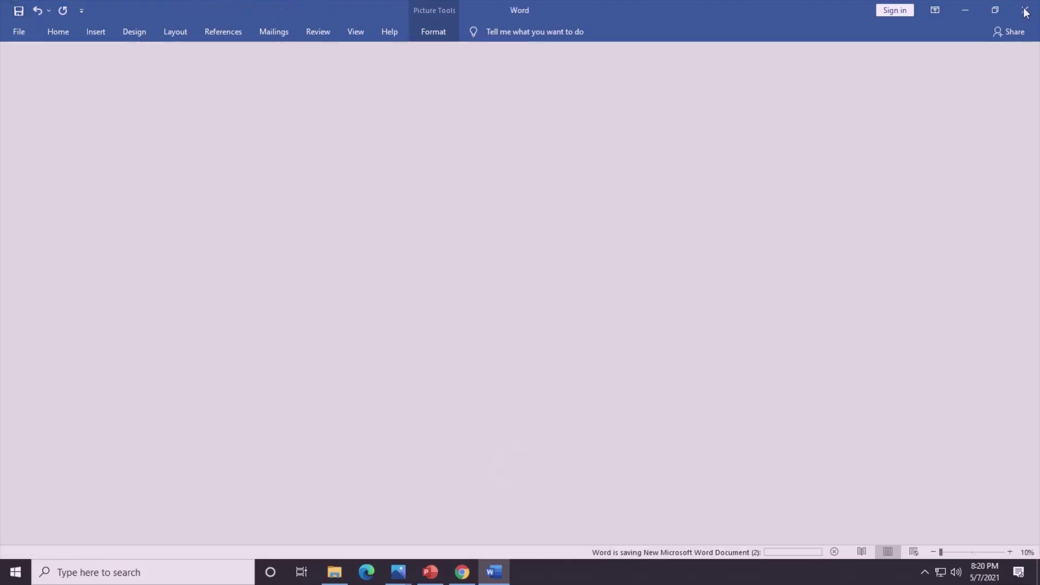
{"action": "double_click", "coordinate": [379, 93]}
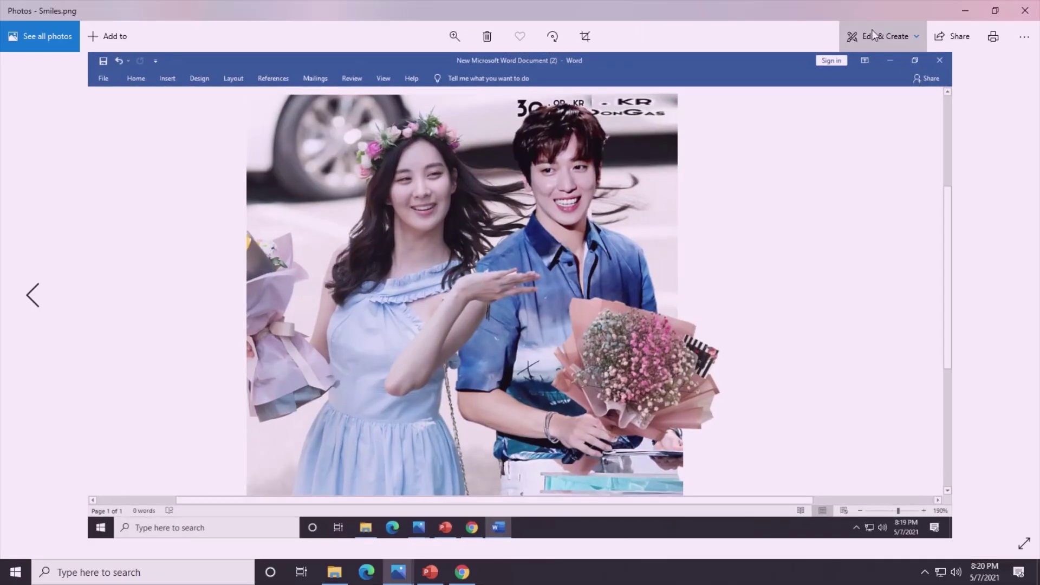
Crop Smiles.png to the photo by pulling in the right, left and bottom edges
{"action": "left_click", "coordinate": [873, 29]}
{"action": "left_click_drag", "start_coordinate": [824, 292], "coordinate": [608, 293]}
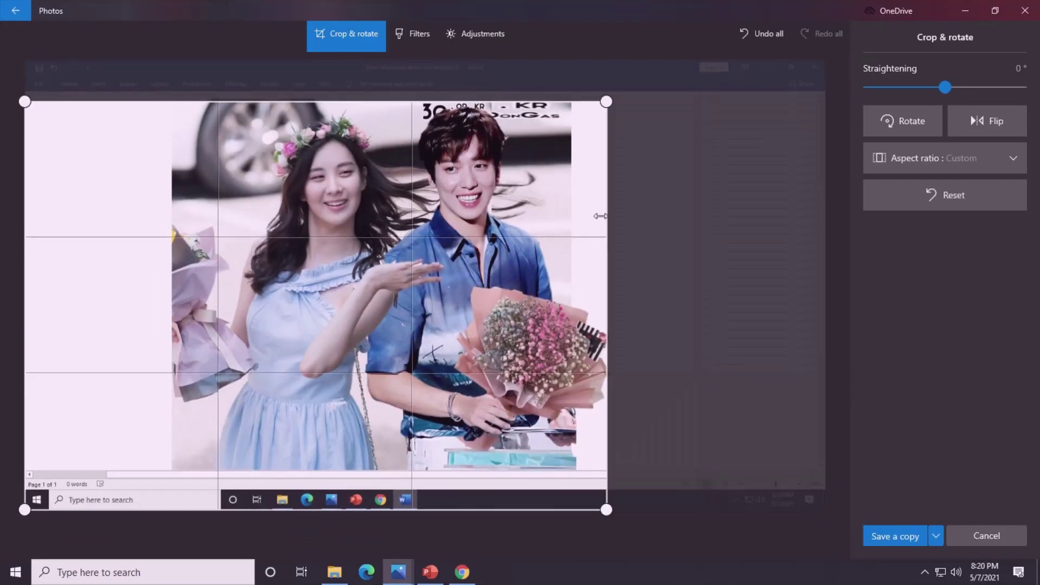
{"action": "left_click_drag", "start_coordinate": [134, 279], "coordinate": [283, 279]}
{"action": "left_click_drag", "start_coordinate": [425, 529], "coordinate": [425, 458]}
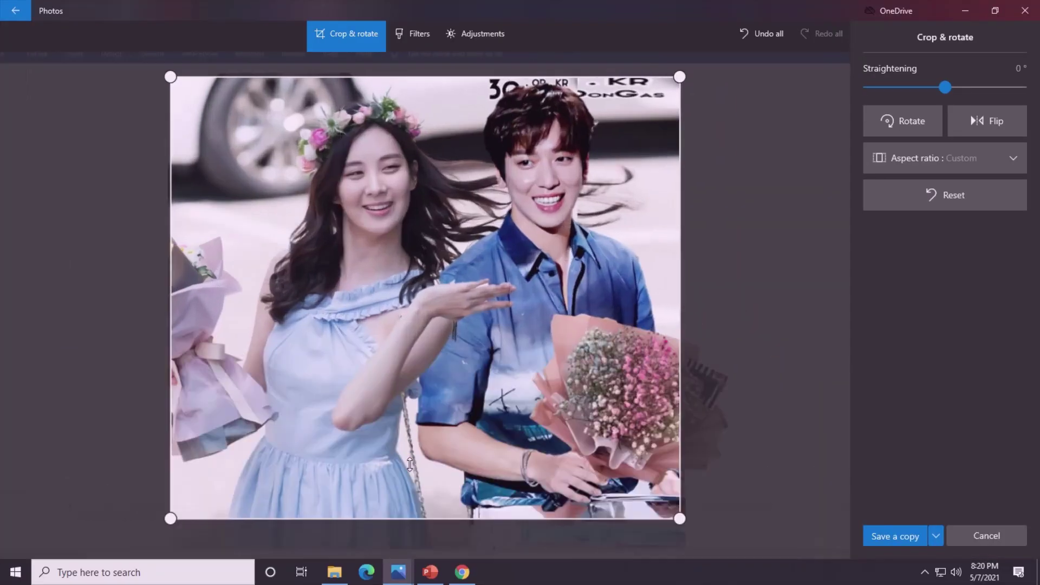
Save the cropped image, replacing the existing Smiles.png
{"action": "left_click", "coordinate": [888, 537]}
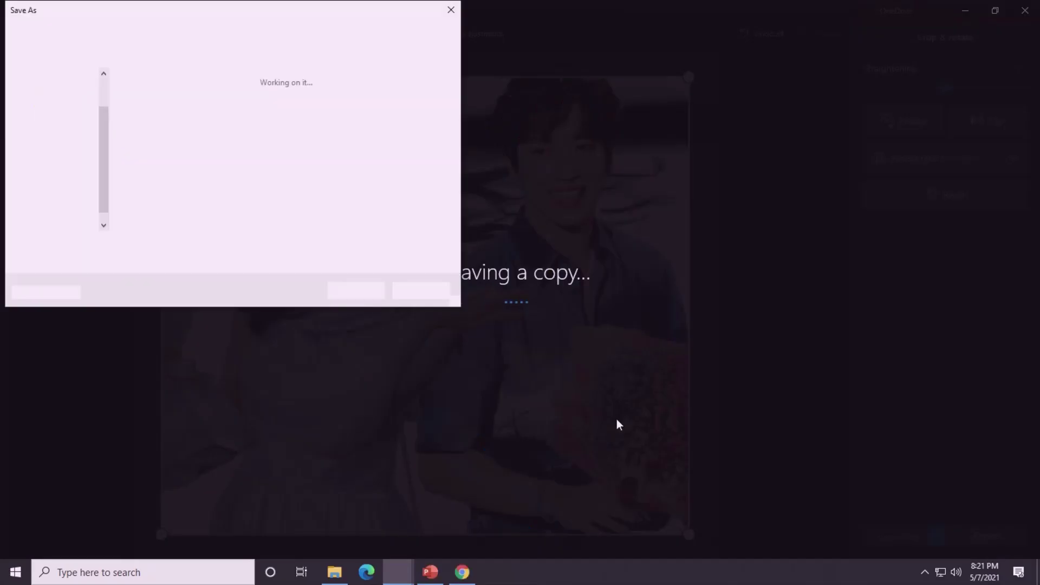
{"action": "left_click", "coordinate": [356, 288]}
{"action": "left_click", "coordinate": [548, 286]}
{"action": "left_click", "coordinate": [881, 36]}
Open Smiles.png in Paint 3D and select the Watercolor brush
{"action": "left_click", "coordinate": [833, 232]}
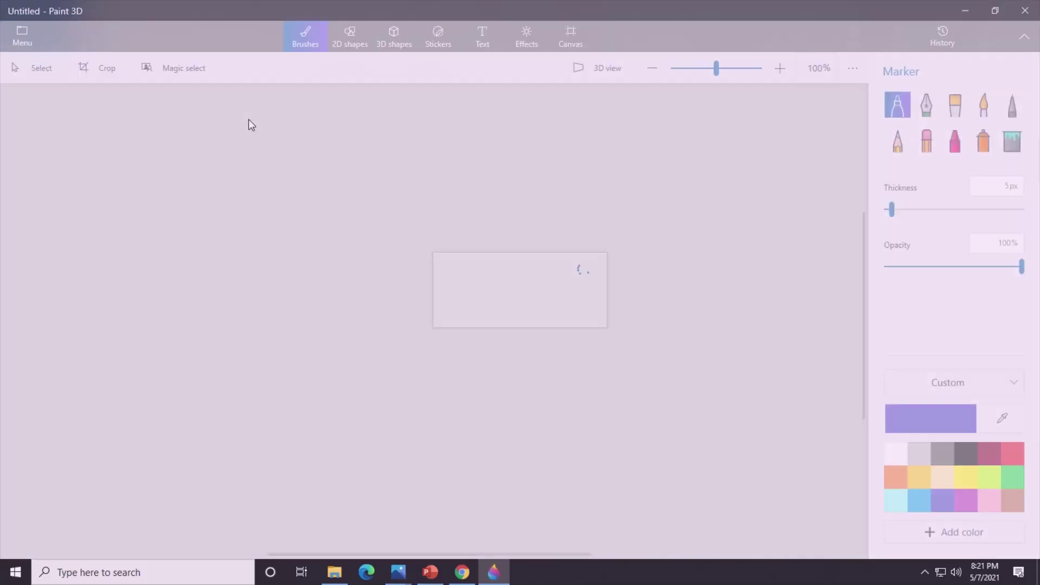
{"action": "scroll", "coordinate": [719, 376], "scroll_direction": "up", "scroll_amount": 3}
{"action": "scroll", "coordinate": [827, 295], "scroll_direction": "up", "scroll_amount": 3}
{"action": "left_click", "coordinate": [984, 105]}
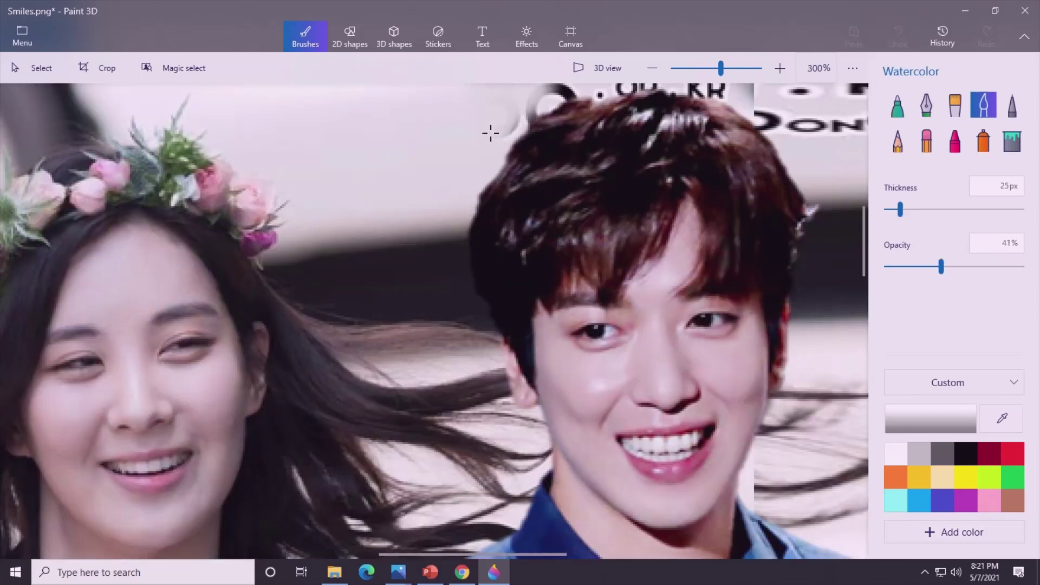
Paint white over the background lettering, raising brush thickness to about 54px
{"action": "scroll", "coordinate": [496, 133], "scroll_direction": "up", "scroll_amount": 3}
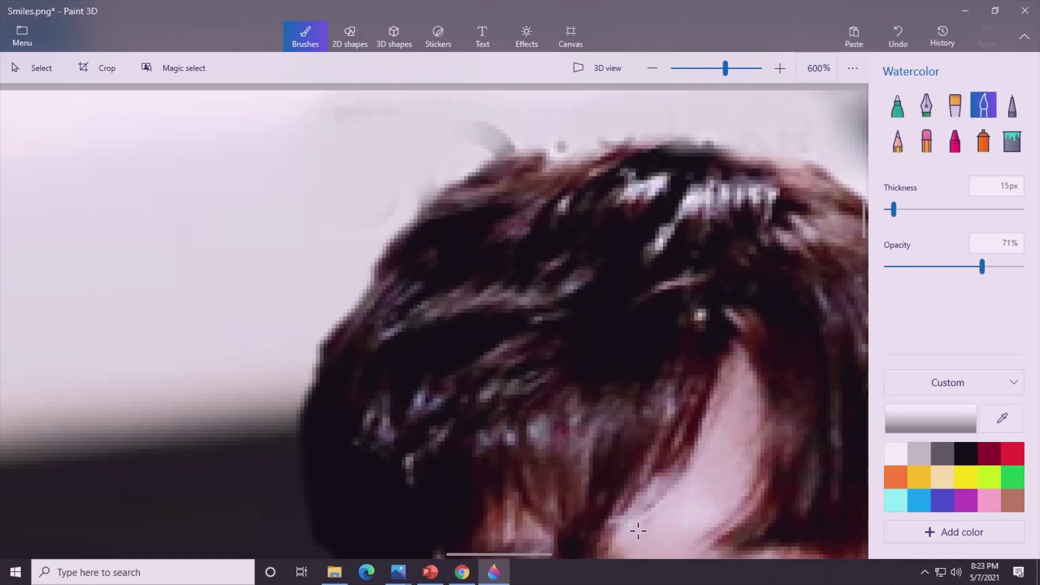
{"action": "scroll", "coordinate": [548, 537], "scroll_direction": "right", "scroll_amount": 5}
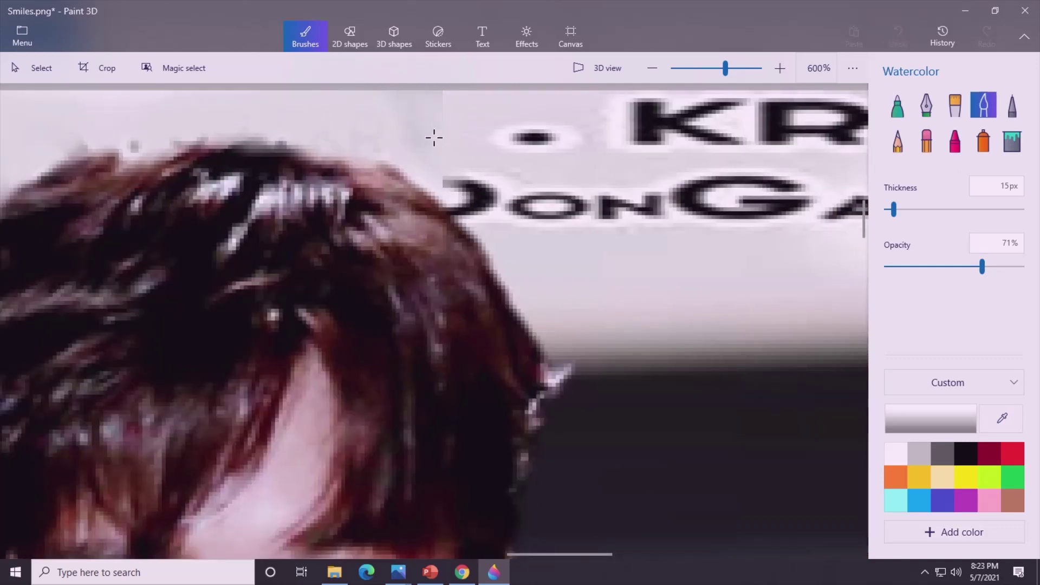
{"action": "left_click_drag", "start_coordinate": [894, 210], "coordinate": [920, 209]}
{"action": "left_click_drag", "start_coordinate": [600, 135], "coordinate": [622, 522]}
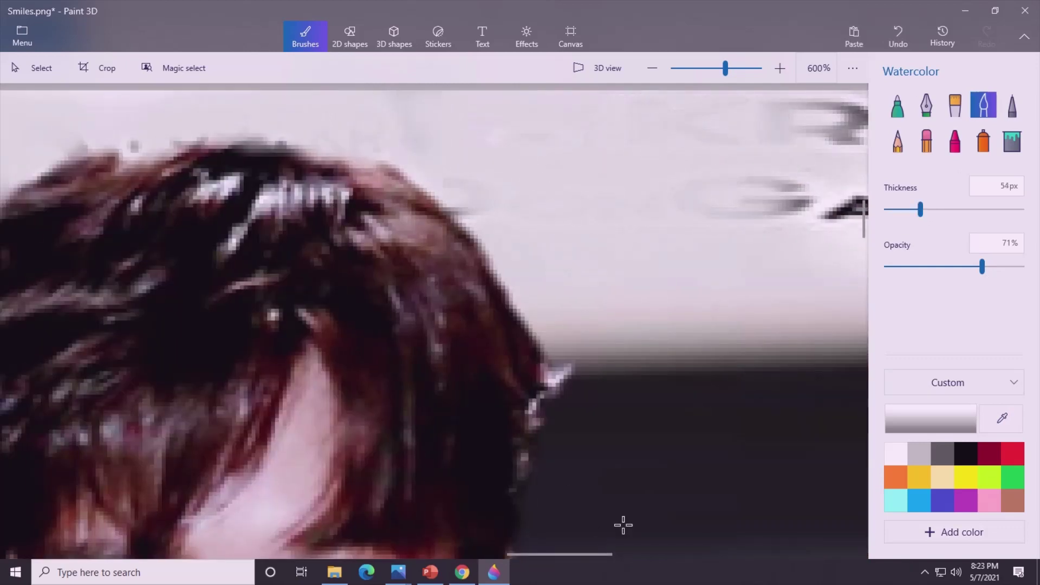
{"action": "scroll", "coordinate": [622, 523], "scroll_direction": "right", "scroll_amount": 5}
{"action": "left_click_drag", "start_coordinate": [379, 211], "coordinate": [197, 168]}
{"action": "scroll", "coordinate": [197, 168], "scroll_direction": "left", "scroll_amount": 5}
{"action": "left_click_drag", "start_coordinate": [920, 209], "coordinate": [905, 209]}
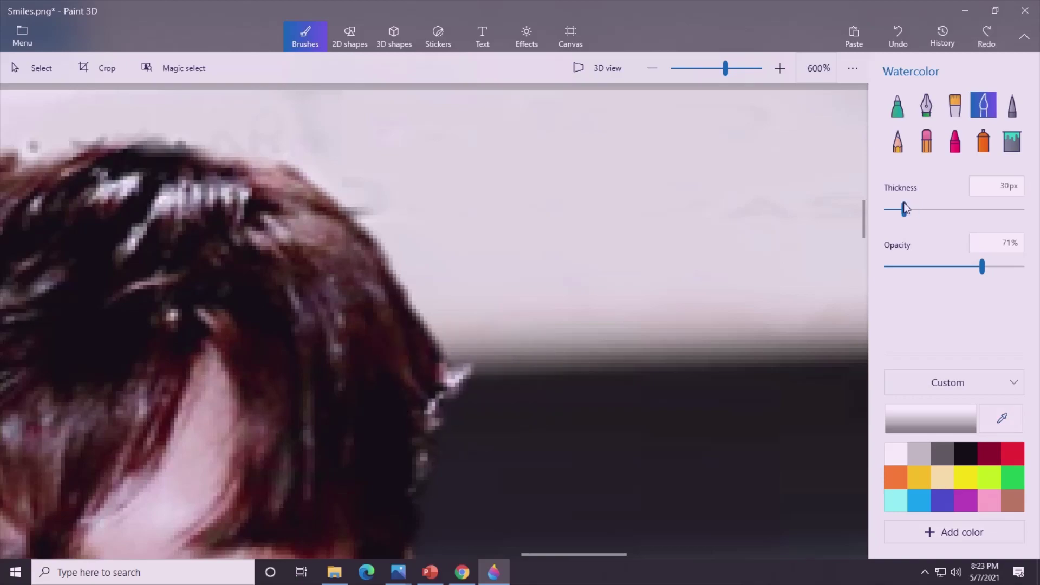
Sample the brown hair colour, thin the brush to about 7px, and paint along the hair edge
{"action": "scroll", "coordinate": [474, 375], "scroll_direction": "down", "scroll_amount": 5}
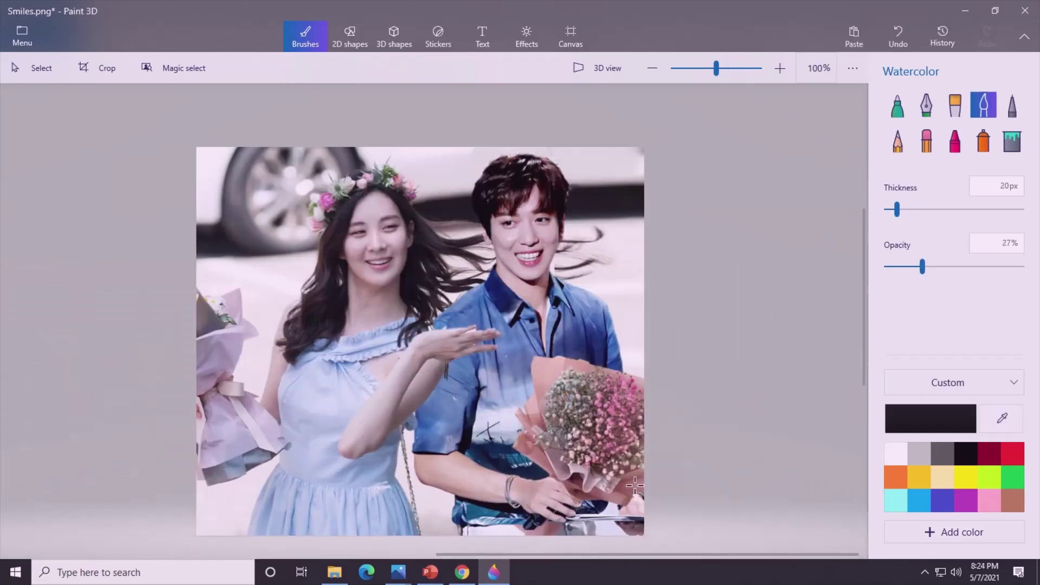
{"action": "scroll", "coordinate": [460, 205], "scroll_direction": "up", "scroll_amount": 5}
{"action": "scroll", "coordinate": [460, 205], "scroll_direction": "down", "scroll_amount": 5}
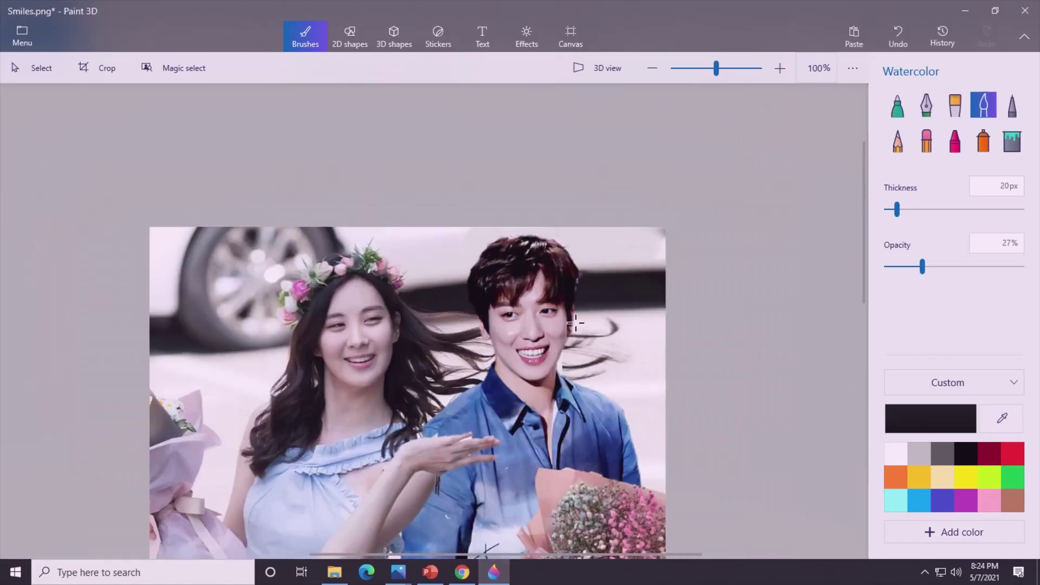
{"action": "left_click", "coordinate": [1001, 418]}
{"action": "scroll", "coordinate": [836, 260], "scroll_direction": "up", "scroll_amount": 3}
{"action": "scroll", "coordinate": [836, 260], "scroll_direction": "up", "scroll_amount": 5}
{"action": "left_click", "coordinate": [470, 321]}
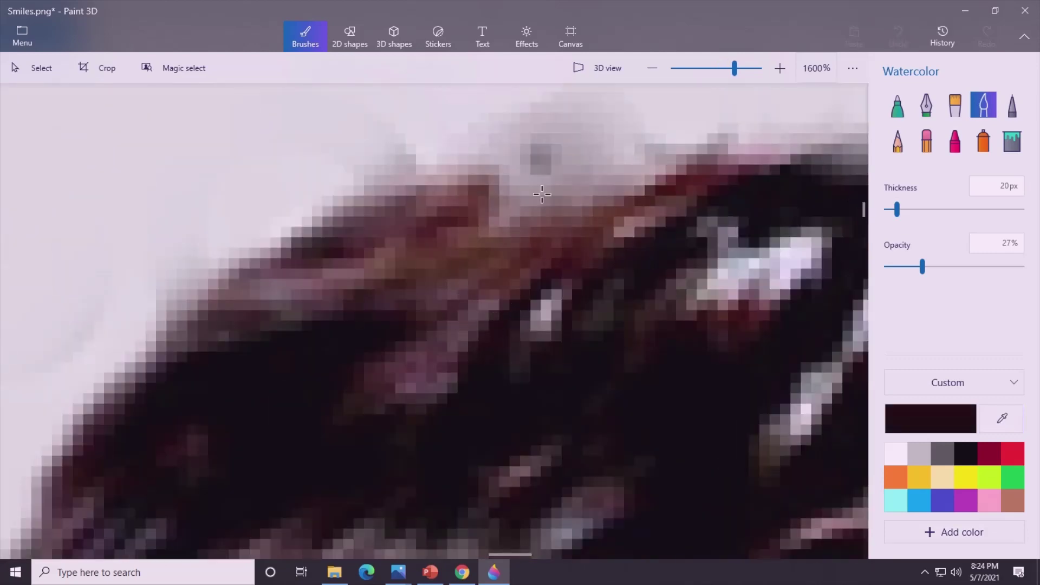
{"action": "left_click_drag", "start_coordinate": [507, 186], "coordinate": [677, 152]}
{"action": "key", "text": "ctrl+z"}
{"action": "left_click_drag", "start_coordinate": [496, 231], "coordinate": [835, 130]}
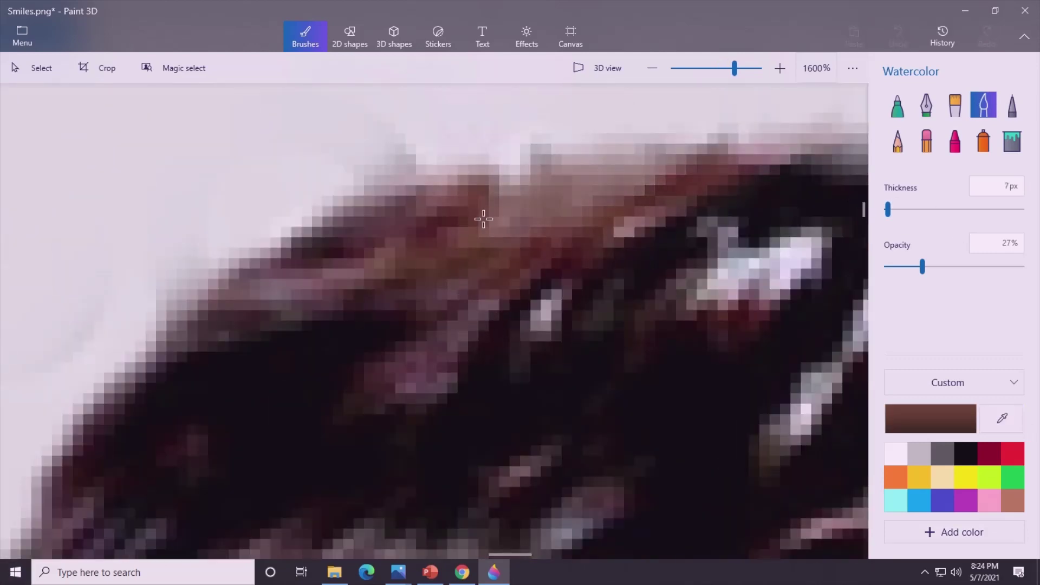
Pan and zoom around the right side of the man's face to inspect the retouching
{"action": "scroll", "coordinate": [650, 271], "scroll_direction": "down", "scroll_amount": 5}
{"action": "scroll", "coordinate": [865, 279], "scroll_direction": "up", "scroll_amount": 3}
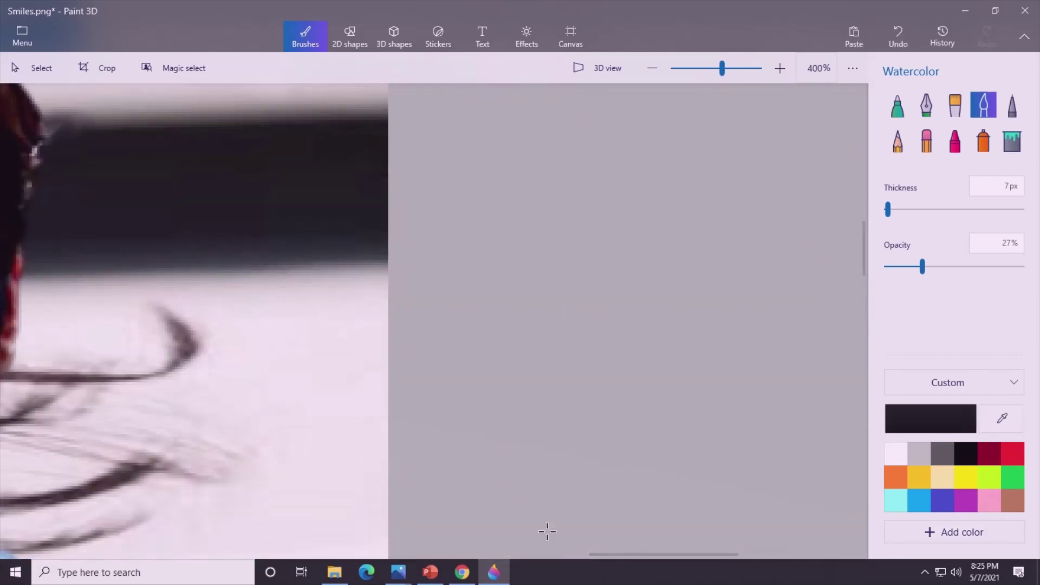
{"action": "left_click_drag", "start_coordinate": [865, 279], "coordinate": [863, 244]}
{"action": "scroll", "coordinate": [332, 245], "scroll_direction": "up", "scroll_amount": 2}
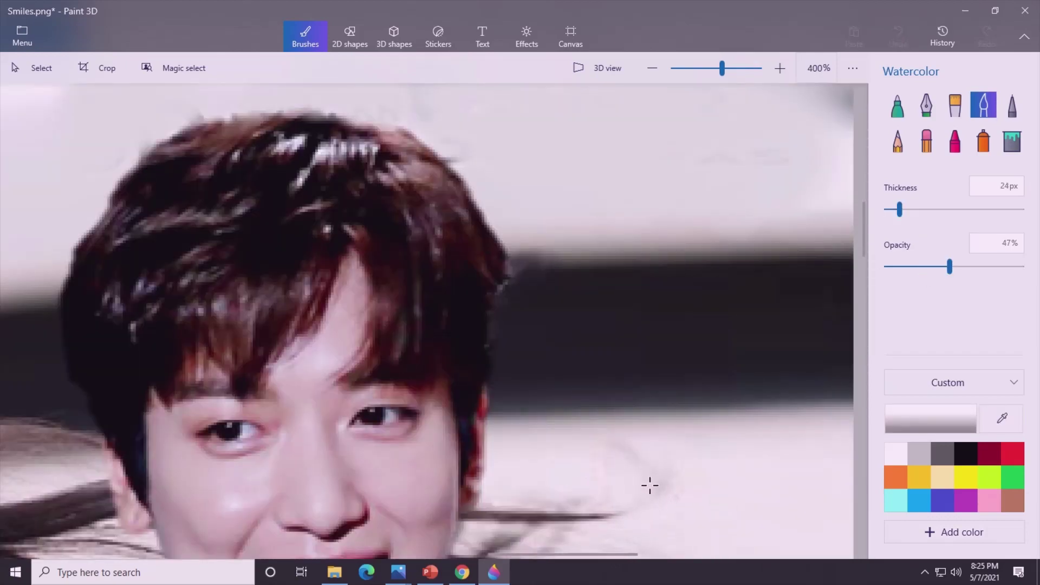
{"action": "scroll", "coordinate": [649, 486], "scroll_direction": "down", "scroll_amount": 5}
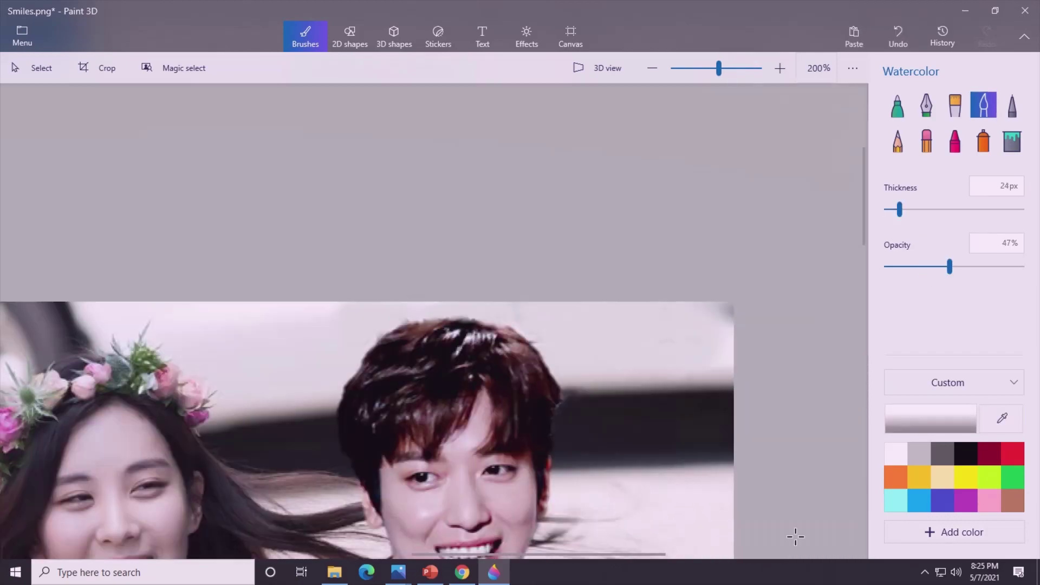
{"action": "scroll", "coordinate": [792, 536], "scroll_direction": "up", "scroll_amount": 5}
{"action": "left_click_drag", "start_coordinate": [865, 333], "coordinate": [864, 265]}
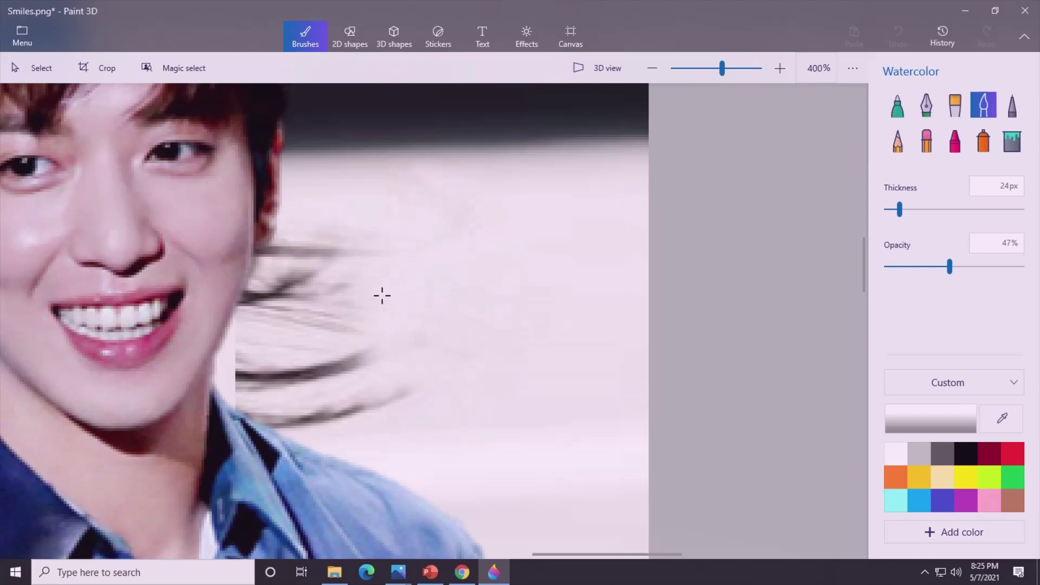
{"action": "scroll", "coordinate": [150, 442], "scroll_direction": "up", "scroll_amount": 3}
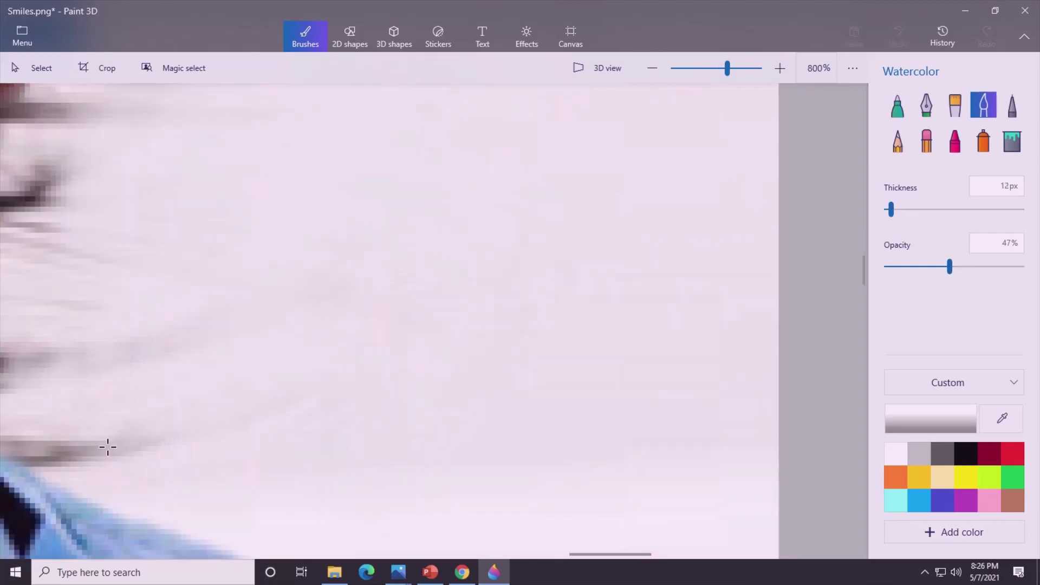
{"action": "scroll", "coordinate": [270, 297], "scroll_direction": "left", "scroll_amount": 5}
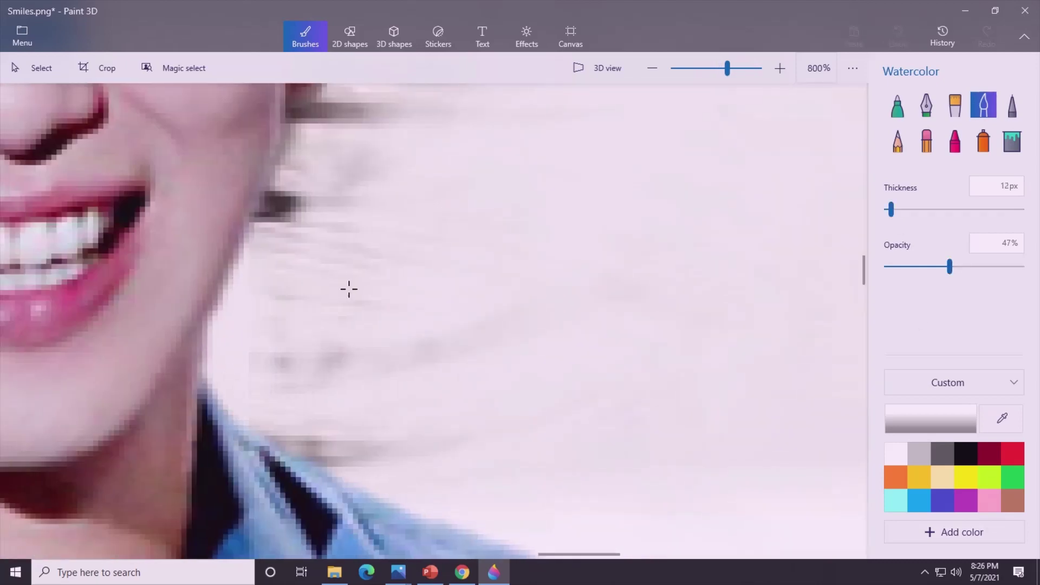
{"action": "scroll", "coordinate": [320, 171], "scroll_direction": "down", "scroll_amount": 3}
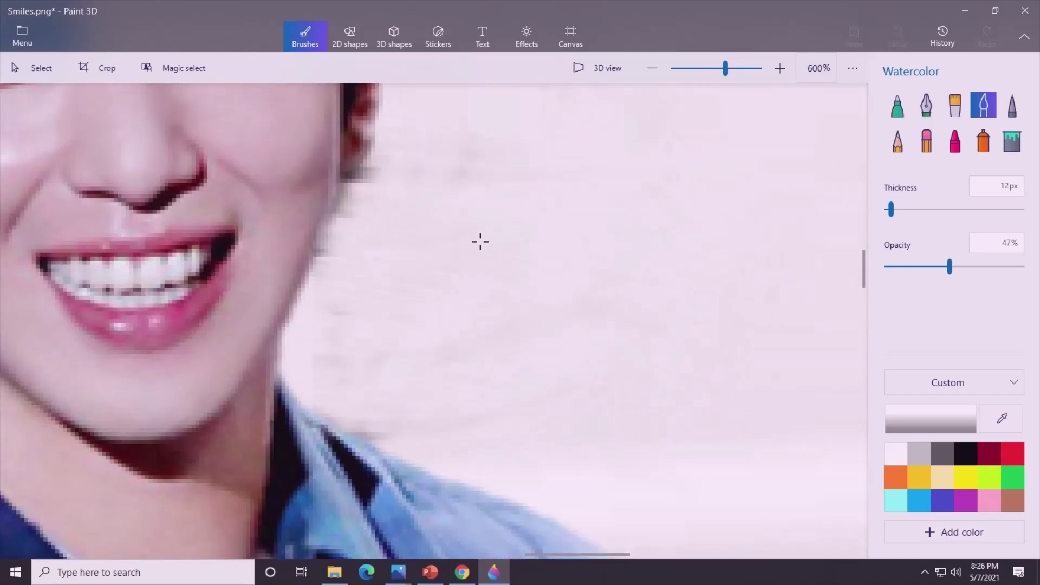
{"action": "scroll", "coordinate": [63, 255], "scroll_direction": "up", "scroll_amount": 3}
{"action": "scroll", "coordinate": [506, 280], "scroll_direction": "down", "scroll_amount": 5}
{"action": "scroll", "coordinate": [505, 281], "scroll_direction": "up", "scroll_amount": 5}
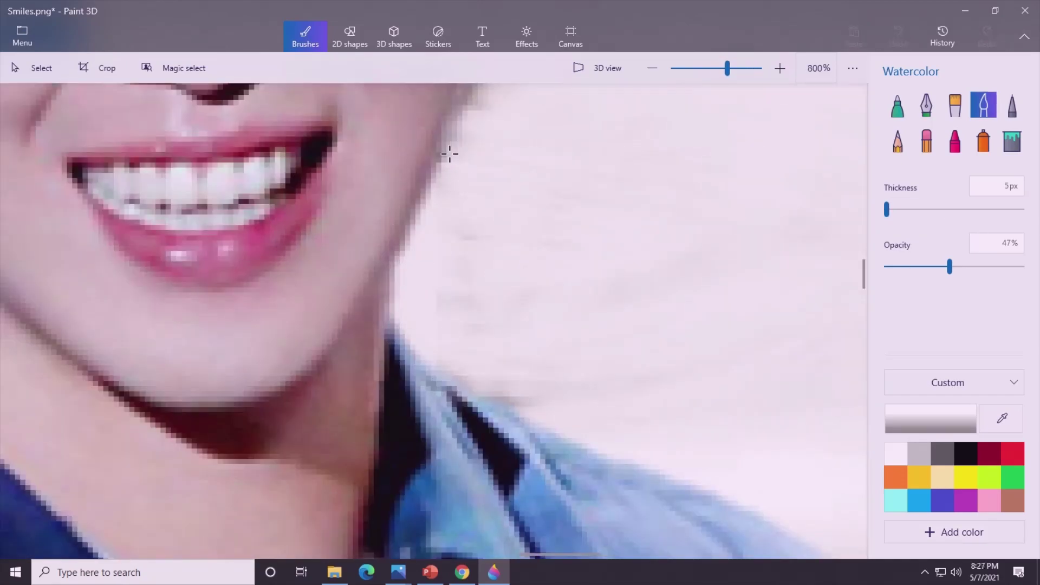
{"action": "scroll", "coordinate": [857, 205], "scroll_direction": "up", "scroll_amount": 2}
{"action": "scroll", "coordinate": [766, 325], "scroll_direction": "down", "scroll_amount": 5}
{"action": "scroll", "coordinate": [764, 333], "scroll_direction": "down", "scroll_amount": 1}
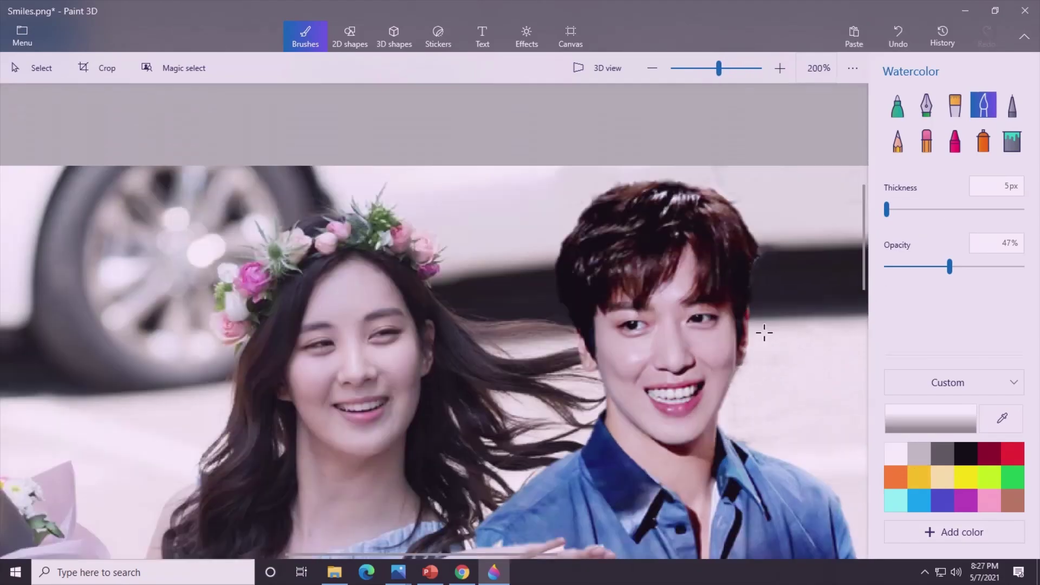
{"action": "scroll", "coordinate": [825, 350], "scroll_direction": "down", "scroll_amount": 1}
Sample the hand's skin tone and paint over the dark patch and shadow below the fingers
{"action": "scroll", "coordinate": [824, 351], "scroll_direction": "down", "scroll_amount": 2}
{"action": "left_click", "coordinate": [1002, 418]}
{"action": "scroll", "coordinate": [488, 135], "scroll_direction": "up", "scroll_amount": 5}
{"action": "left_click", "coordinate": [352, 352]}
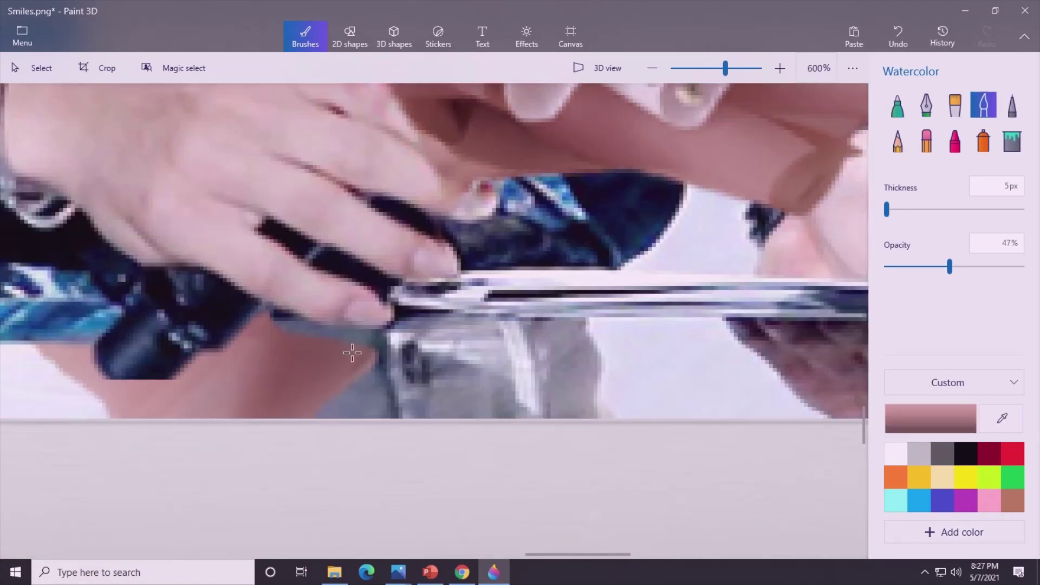
{"action": "scroll", "coordinate": [353, 352], "scroll_direction": "up", "scroll_amount": 3}
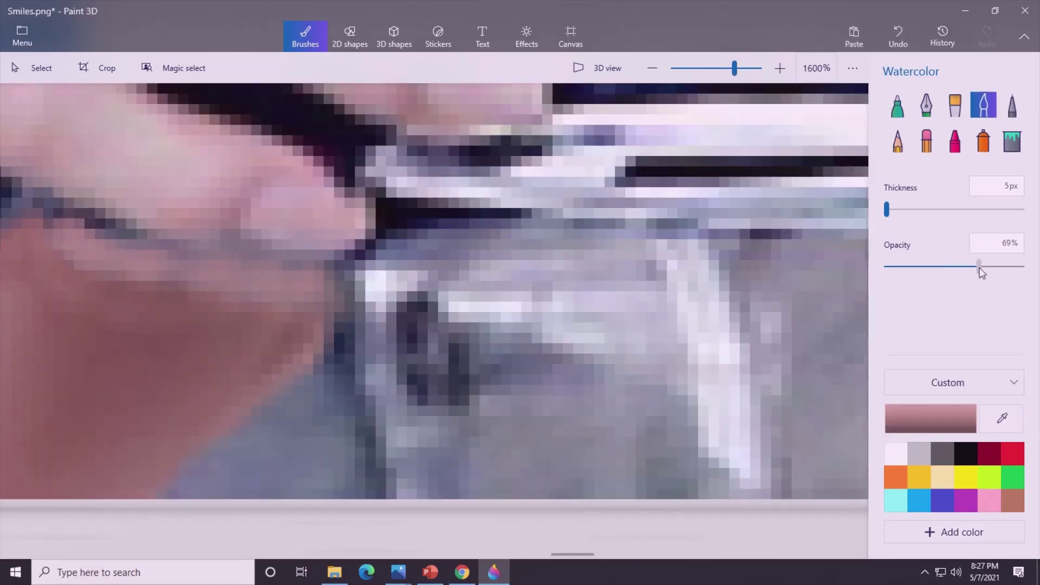
{"action": "scroll", "coordinate": [558, 508], "scroll_direction": "down", "scroll_amount": 4}
{"action": "scroll", "coordinate": [666, 341], "scroll_direction": "up", "scroll_amount": 3}
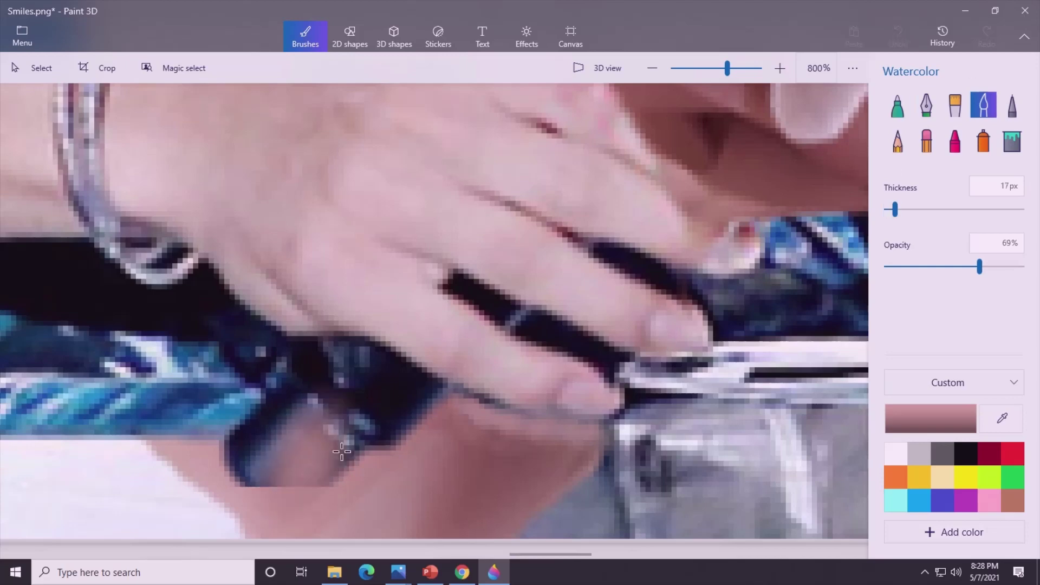
{"action": "left_click_drag", "start_coordinate": [342, 451], "coordinate": [278, 395]}
{"action": "scroll", "coordinate": [255, 445], "scroll_direction": "up", "scroll_amount": 3}
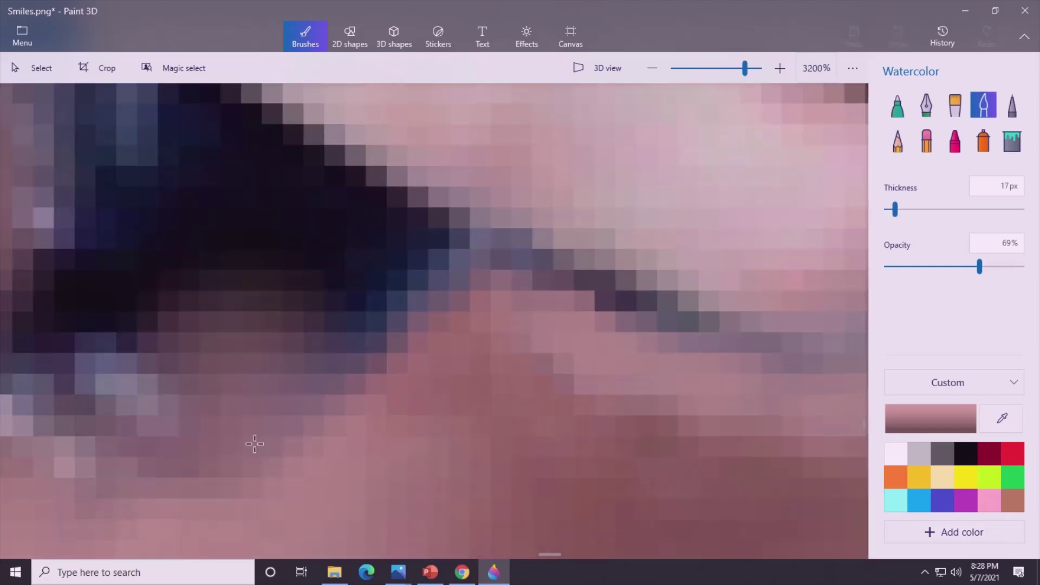
{"action": "left_click_drag", "start_coordinate": [254, 444], "coordinate": [420, 325]}
{"action": "scroll", "coordinate": [447, 323], "scroll_direction": "down", "scroll_amount": 2}
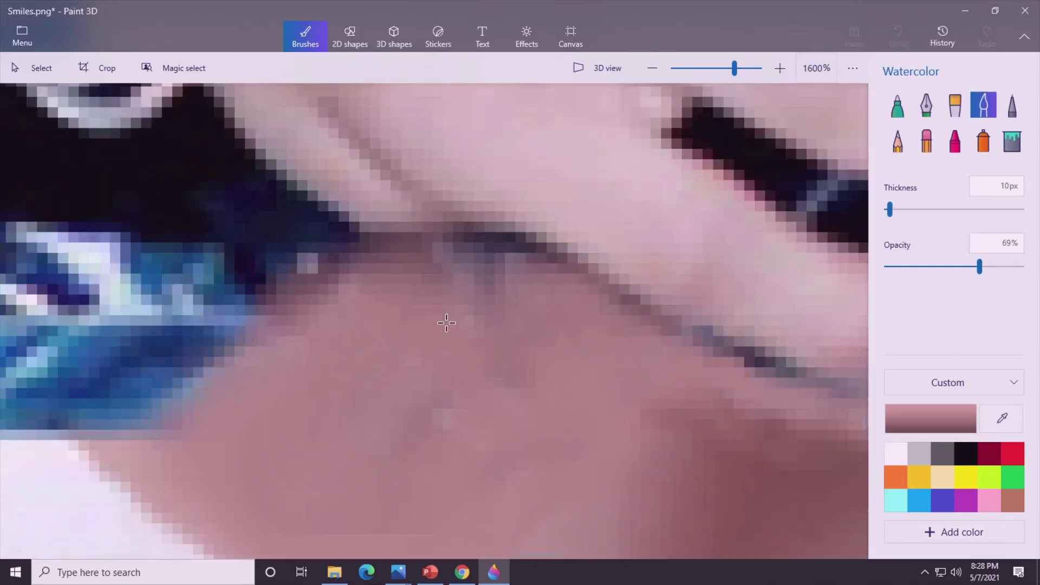
{"action": "scroll", "coordinate": [446, 324], "scroll_direction": "down", "scroll_amount": 4}
{"action": "scroll", "coordinate": [554, 397], "scroll_direction": "up", "scroll_amount": 3}
{"action": "scroll", "coordinate": [70, 413], "scroll_direction": "up", "scroll_amount": 1}
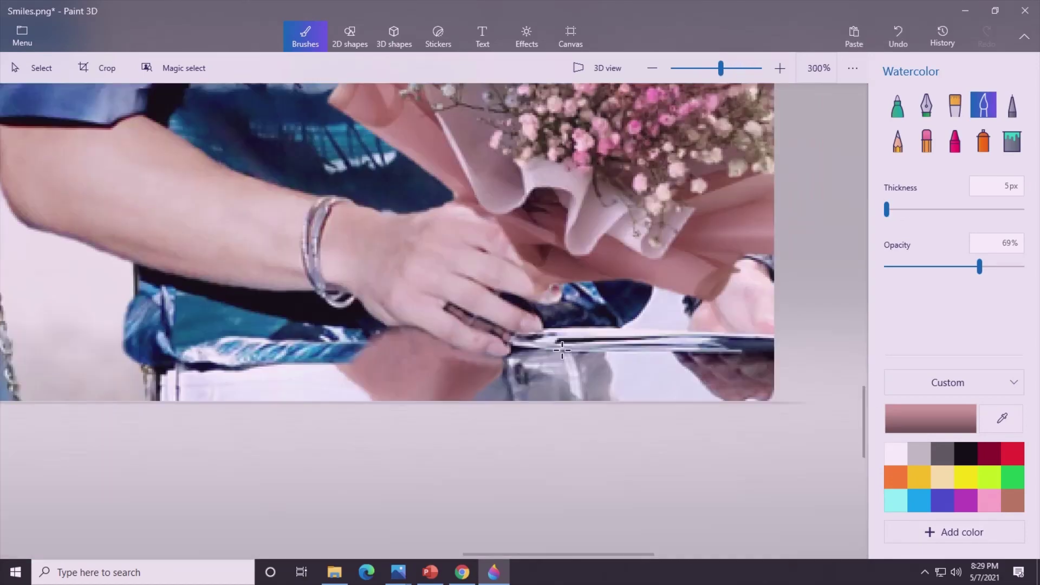
Pick up the dark brown colour from between the fingers with the eyedropper
{"action": "left_click", "coordinate": [1002, 418]}
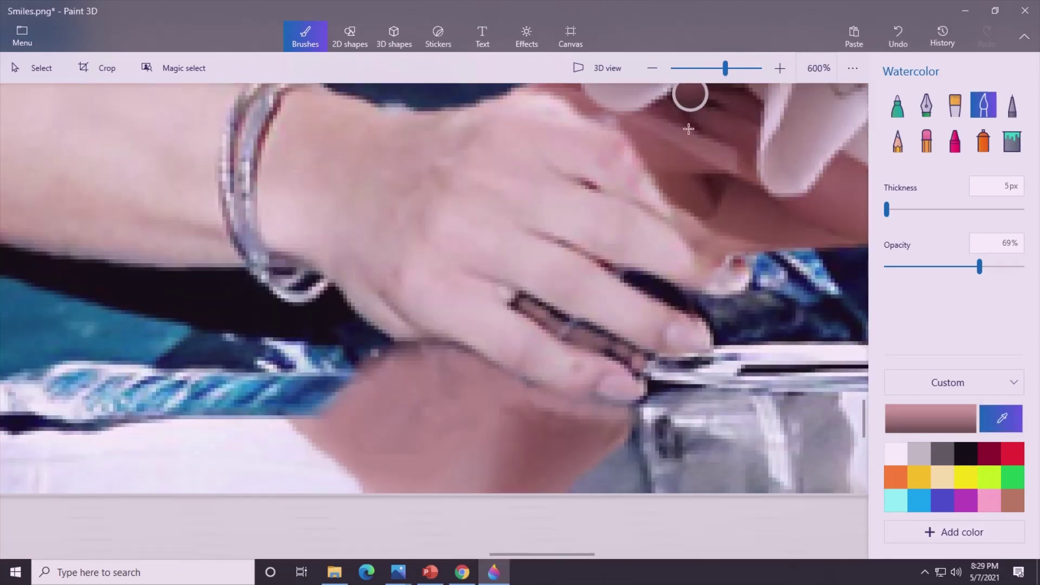
{"action": "left_click", "coordinate": [690, 128]}
{"action": "scroll", "coordinate": [580, 228], "scroll_direction": "up", "scroll_amount": 2}
{"action": "scroll", "coordinate": [605, 205], "scroll_direction": "up", "scroll_amount": 2}
{"action": "scroll", "coordinate": [605, 205], "scroll_direction": "down", "scroll_amount": 2}
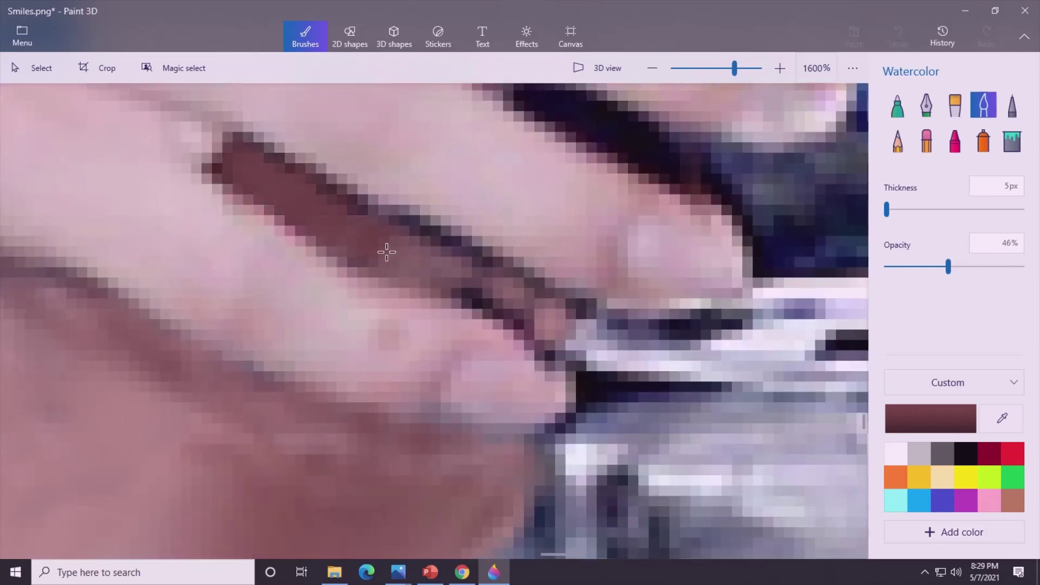
{"action": "scroll", "coordinate": [372, 231], "scroll_direction": "down", "scroll_amount": 2}
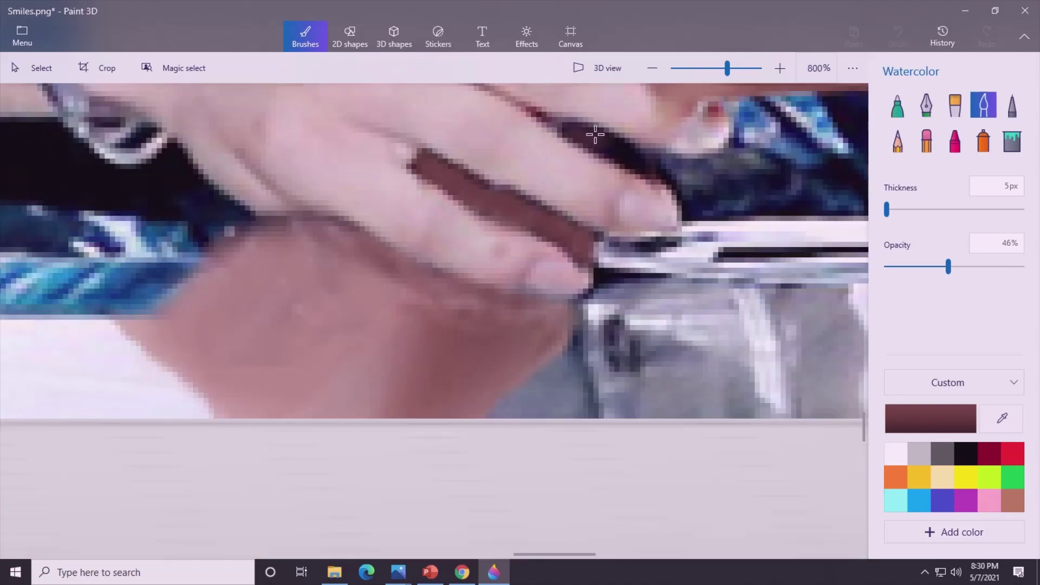
Eyedropper the blue of the man's shirt and zoom to 3200% around the fingertips
{"action": "scroll", "coordinate": [758, 172], "scroll_direction": "down", "scroll_amount": 5}
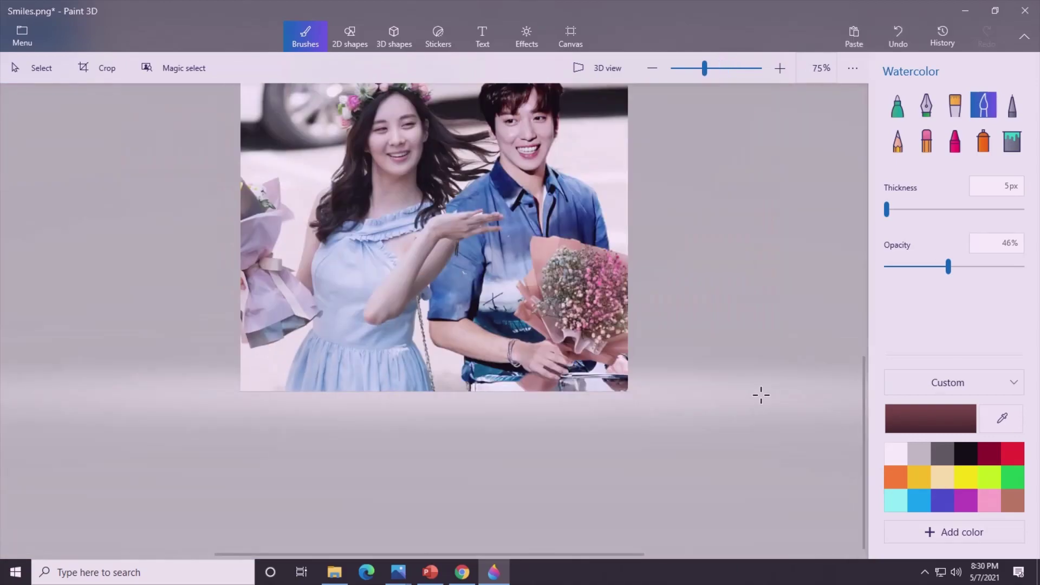
{"action": "scroll", "coordinate": [314, 274], "scroll_direction": "up", "scroll_amount": 1}
{"action": "scroll", "coordinate": [734, 204], "scroll_direction": "up", "scroll_amount": 3}
{"action": "left_click", "coordinate": [734, 204], "text": "alt"}
{"action": "scroll", "coordinate": [198, 288], "scroll_direction": "up", "scroll_amount": 1}
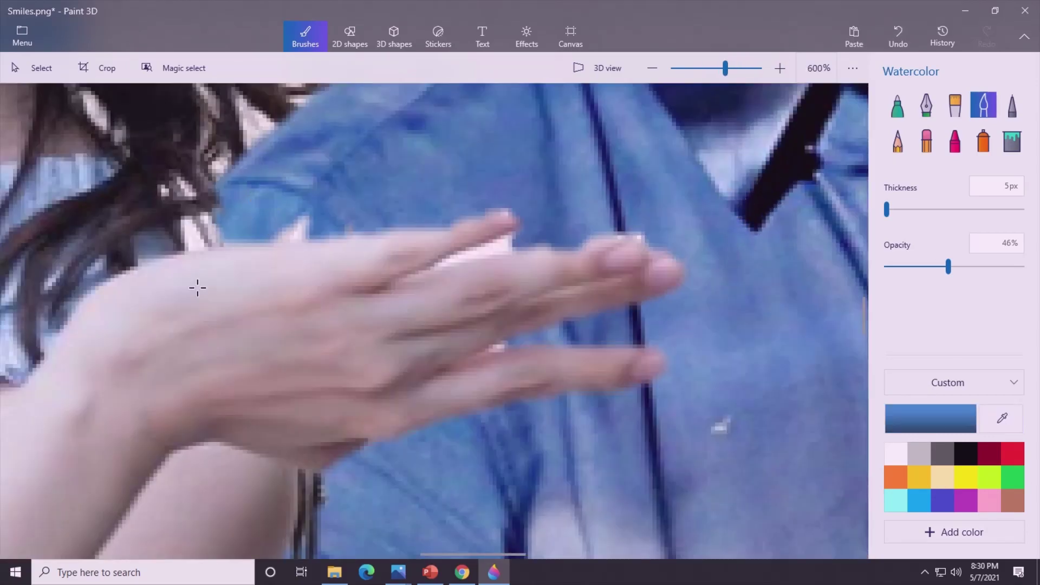
{"action": "scroll", "coordinate": [208, 197], "scroll_direction": "down", "scroll_amount": 4}
{"action": "scroll", "coordinate": [514, 220], "scroll_direction": "up", "scroll_amount": 6}
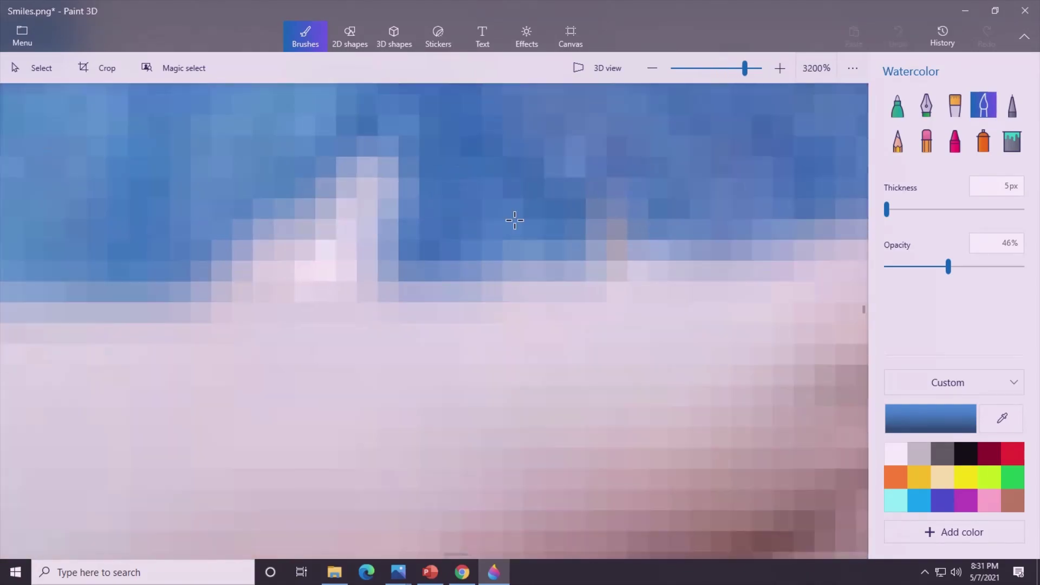
{"action": "scroll", "coordinate": [349, 204], "scroll_direction": "down", "scroll_amount": 2}
{"action": "scroll", "coordinate": [350, 203], "scroll_direction": "down", "scroll_amount": 4}
{"action": "scroll", "coordinate": [443, 228], "scroll_direction": "up", "scroll_amount": 3}
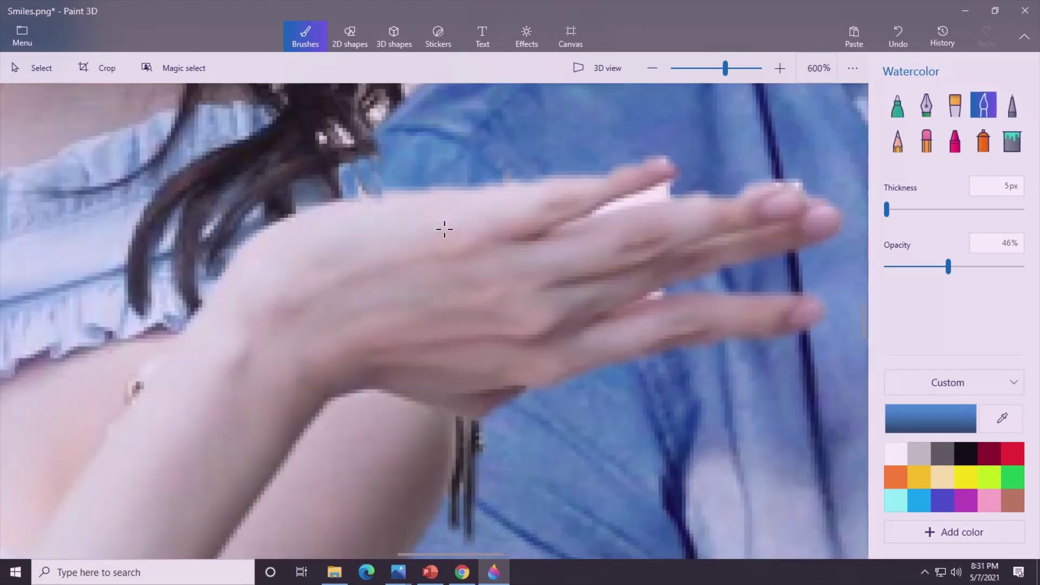
{"action": "scroll", "coordinate": [621, 232], "scroll_direction": "up", "scroll_amount": 2}
{"action": "scroll", "coordinate": [868, 324], "scroll_direction": "down", "scroll_amount": 4}
{"action": "scroll", "coordinate": [867, 320], "scroll_direction": "up", "scroll_amount": 4}
Dab Watercolor strokes of shirt blue over the three white specks near the fingertips
{"action": "left_click_drag", "start_coordinate": [35, 447], "coordinate": [469, 187]}
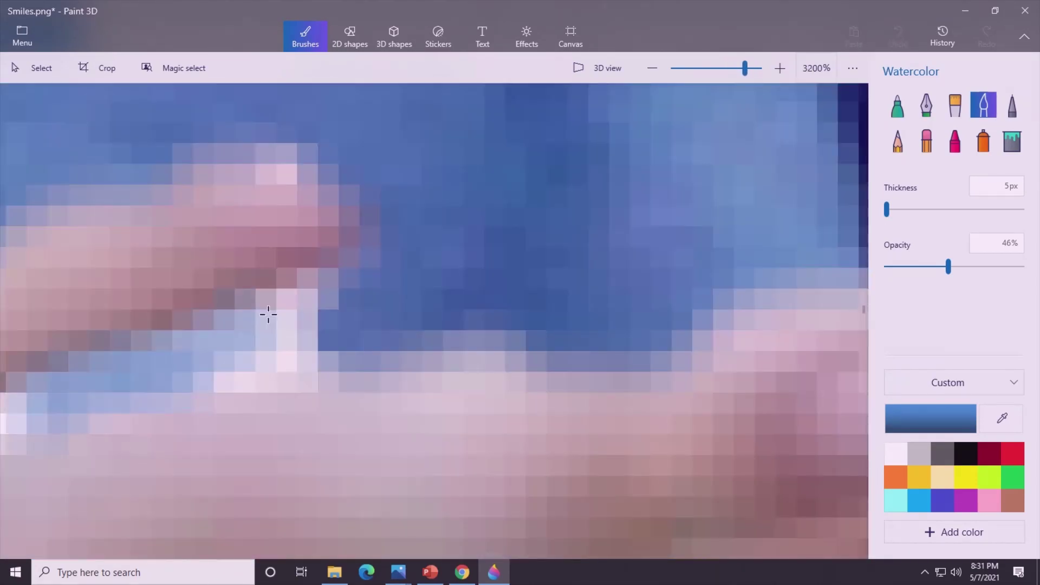
{"action": "scroll", "coordinate": [863, 306], "scroll_direction": "down", "scroll_amount": 3}
{"action": "scroll", "coordinate": [863, 307], "scroll_direction": "up", "scroll_amount": 3}
{"action": "left_click_drag", "start_coordinate": [336, 249], "coordinate": [297, 418]}
{"action": "scroll", "coordinate": [623, 429], "scroll_direction": "down", "scroll_amount": 4}
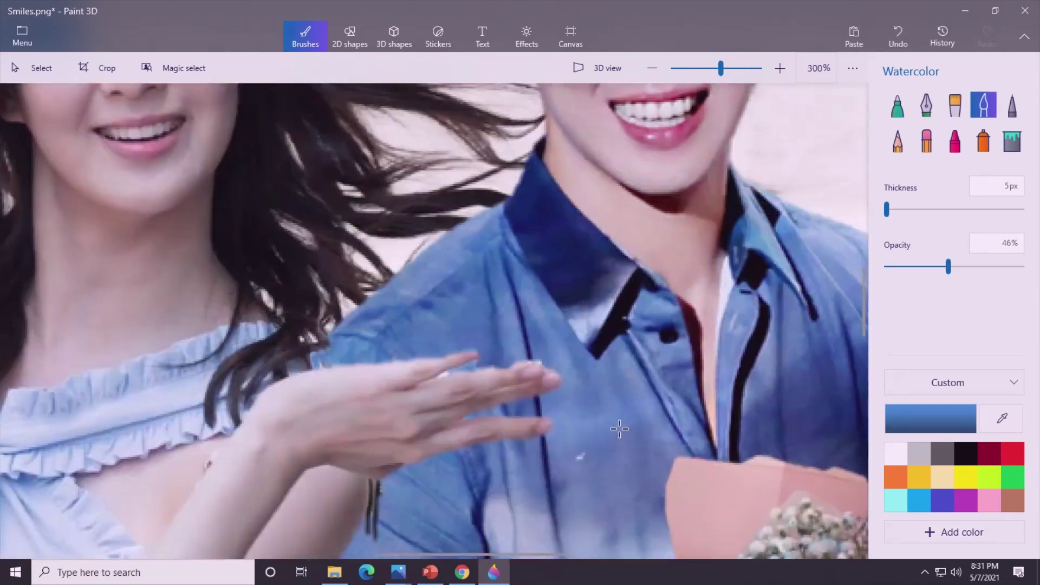
{"action": "scroll", "coordinate": [475, 163], "scroll_direction": "up", "scroll_amount": 4}
{"action": "left_click_drag", "start_coordinate": [475, 163], "coordinate": [552, 125]}
{"action": "scroll", "coordinate": [755, 163], "scroll_direction": "down", "scroll_amount": 5}
{"action": "scroll", "coordinate": [789, 418], "scroll_direction": "up", "scroll_amount": 1}
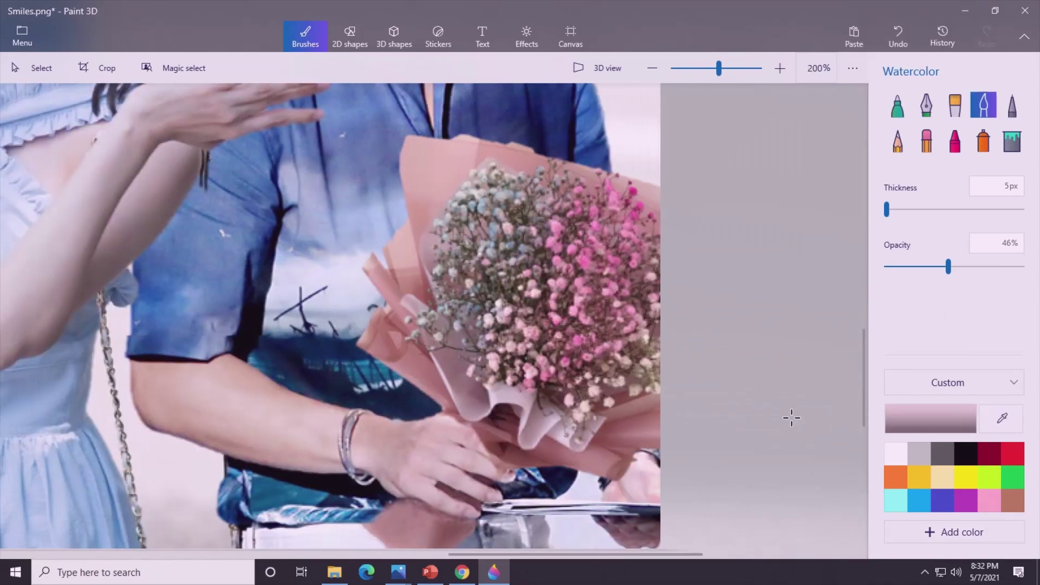
{"action": "scroll", "coordinate": [567, 467], "scroll_direction": "up", "scroll_amount": 1}
{"action": "scroll", "coordinate": [568, 467], "scroll_direction": "down", "scroll_amount": 3}
{"action": "scroll", "coordinate": [251, 283], "scroll_direction": "up", "scroll_amount": 3}
{"action": "scroll", "coordinate": [251, 284], "scroll_direction": "up", "scroll_amount": 2}
{"action": "scroll", "coordinate": [250, 283], "scroll_direction": "up", "scroll_amount": 2}
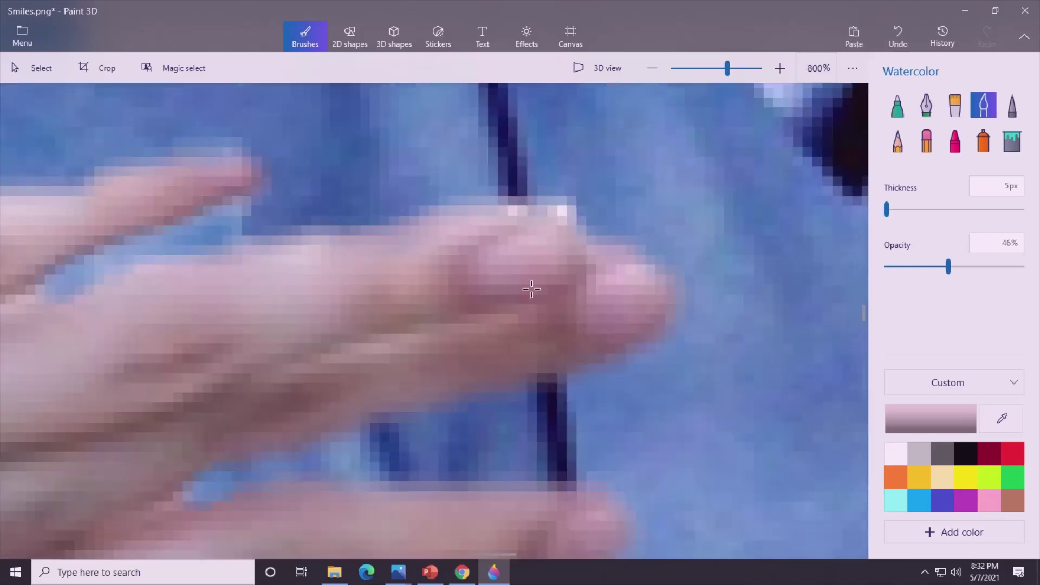
{"action": "scroll", "coordinate": [157, 280], "scroll_direction": "down", "scroll_amount": 4}
{"action": "scroll", "coordinate": [437, 263], "scroll_direction": "up", "scroll_amount": 2}
{"action": "scroll", "coordinate": [706, 352], "scroll_direction": "down", "scroll_amount": 5}
{"action": "scroll", "coordinate": [706, 353], "scroll_direction": "up", "scroll_amount": 1}
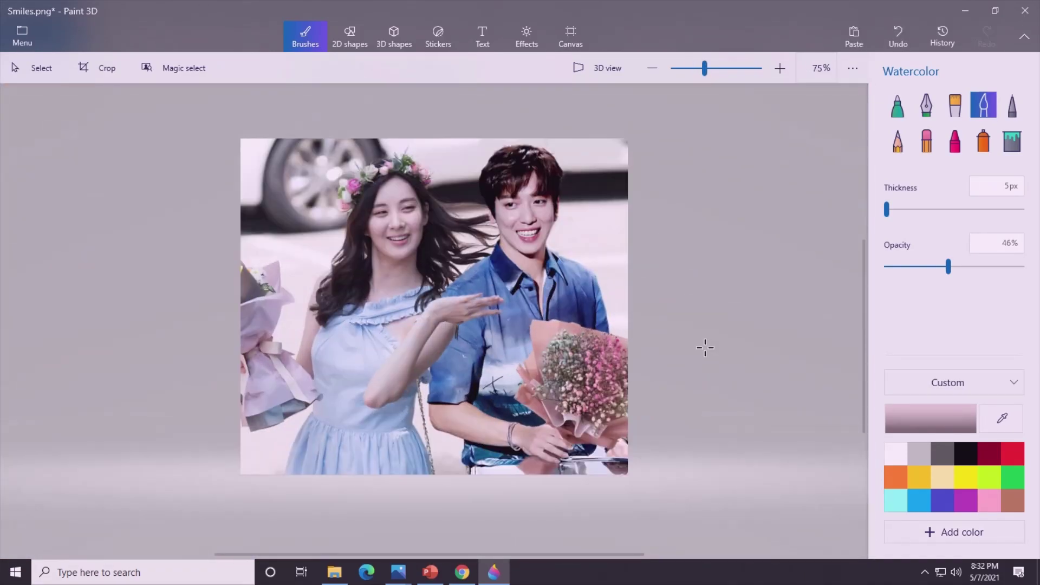
{"action": "scroll", "coordinate": [705, 348], "scroll_direction": "up", "scroll_amount": 2}
{"action": "scroll", "coordinate": [705, 348], "scroll_direction": "down", "scroll_amount": 2}
Undo the last wash and paint a pale Watercolor wash over the stray lower-right hand
{"action": "scroll", "coordinate": [456, 410], "scroll_direction": "up", "scroll_amount": 4}
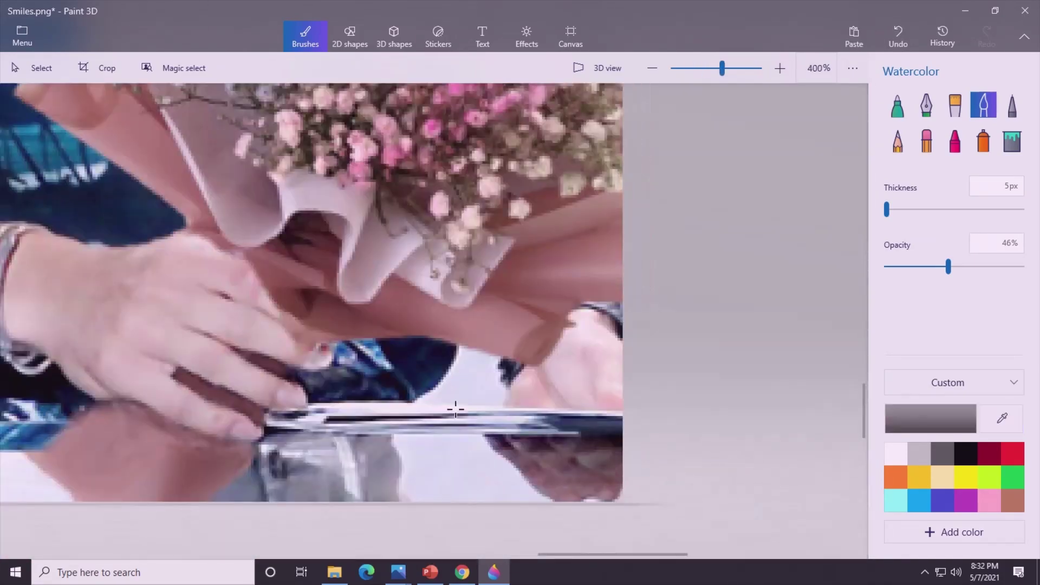
{"action": "key", "text": "ctrl+z"}
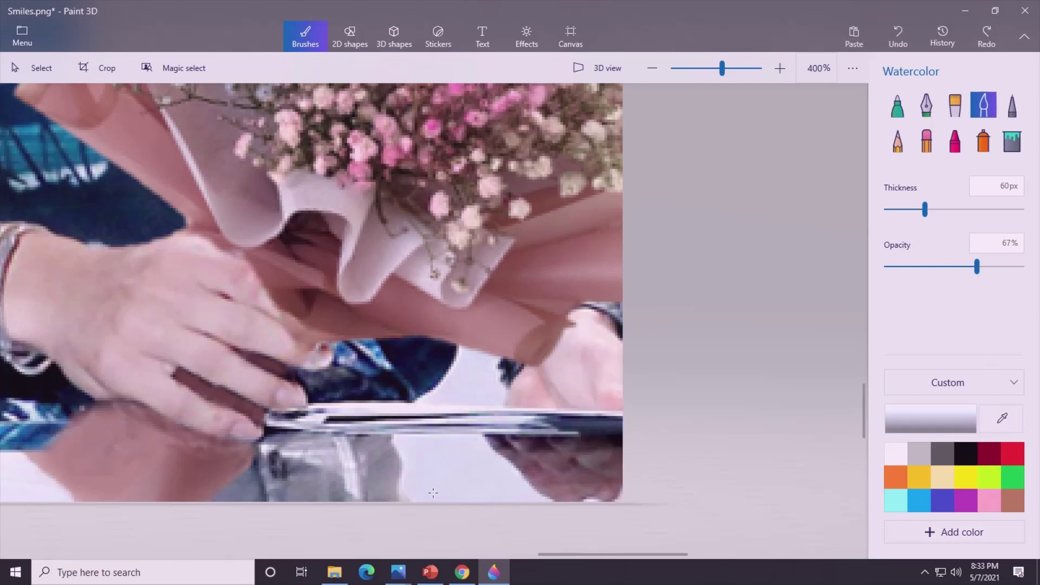
{"action": "left_click_drag", "start_coordinate": [516, 469], "coordinate": [743, 479]}
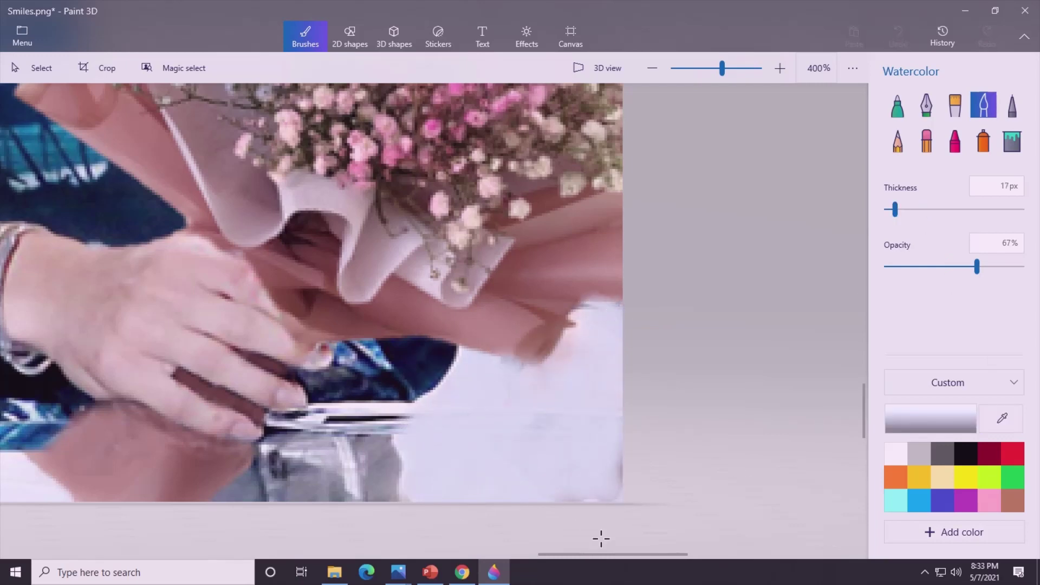
Paint the bouquet wrap's top edge in dark shirt blue with a thinner, more transparent brush
{"action": "scroll", "coordinate": [601, 539], "scroll_direction": "down", "scroll_amount": 2}
{"action": "left_click", "coordinate": [1002, 417]}
{"action": "scroll", "coordinate": [687, 349], "scroll_direction": "up", "scroll_amount": 1}
{"action": "scroll", "coordinate": [371, 420], "scroll_direction": "up", "scroll_amount": 2}
{"action": "left_click", "coordinate": [372, 420]}
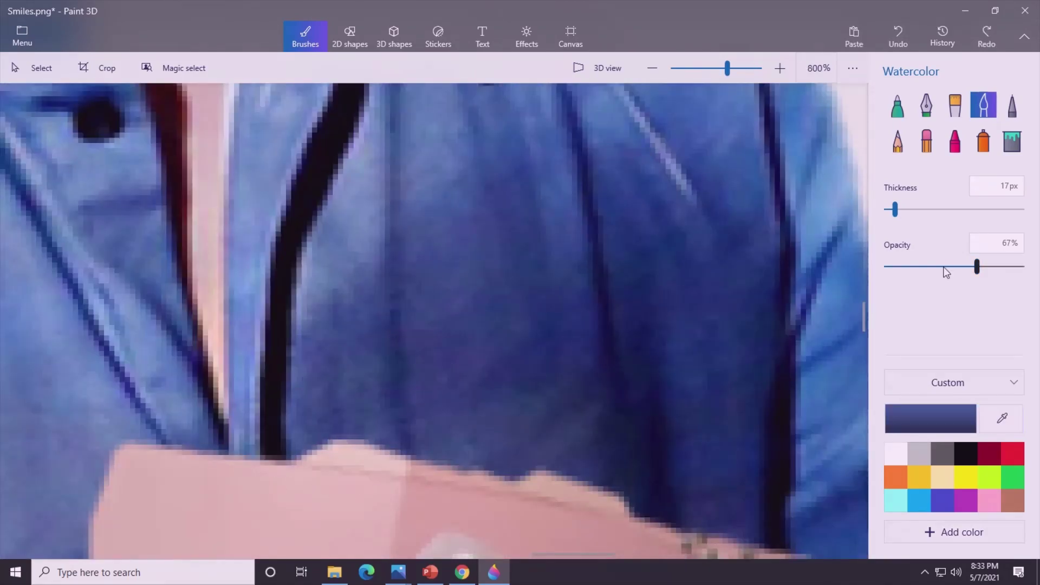
{"action": "left_click_drag", "start_coordinate": [977, 266], "coordinate": [955, 266]}
{"action": "left_click_drag", "start_coordinate": [281, 428], "coordinate": [569, 488]}
{"action": "scroll", "coordinate": [735, 456], "scroll_direction": "down", "scroll_amount": 3}
{"action": "scroll", "coordinate": [867, 255], "scroll_direction": "up", "scroll_amount": 2}
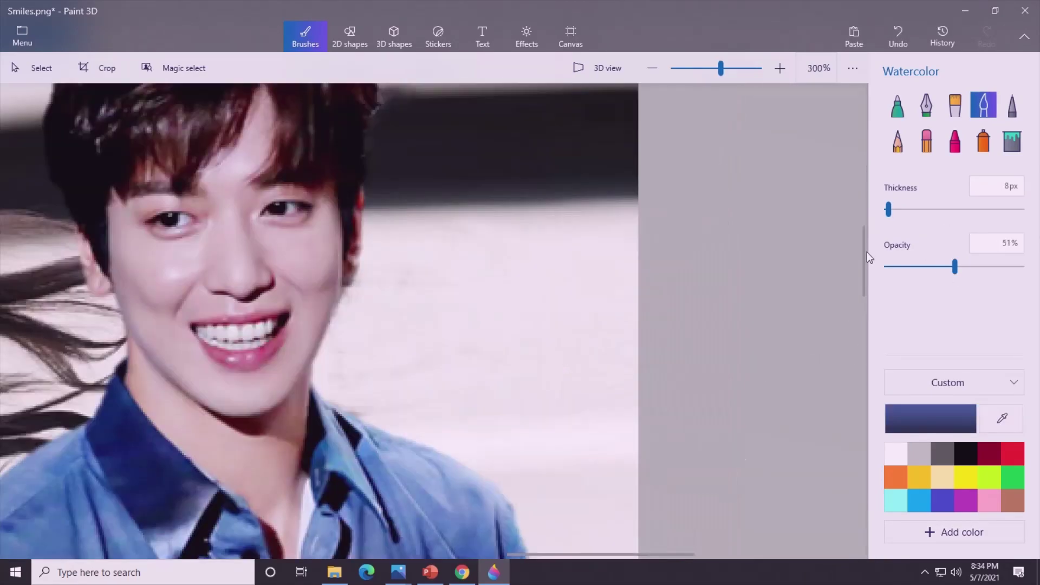
{"action": "scroll", "coordinate": [596, 325], "scroll_direction": "down", "scroll_amount": 5}
{"action": "scroll", "coordinate": [433, 93], "scroll_direction": "up", "scroll_amount": 2}
{"action": "scroll", "coordinate": [258, 166], "scroll_direction": "up", "scroll_amount": 1}
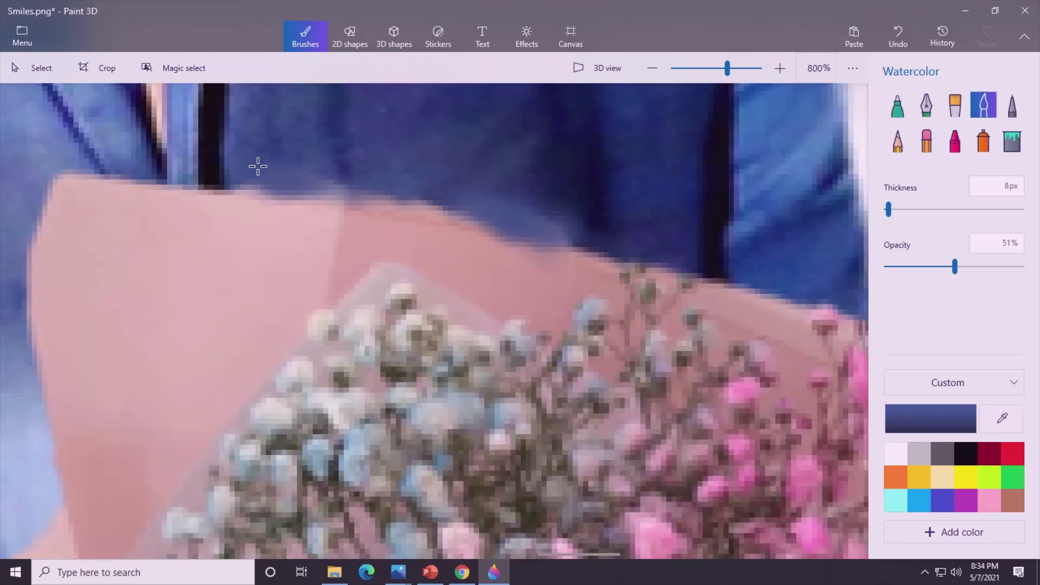
{"action": "scroll", "coordinate": [258, 167], "scroll_direction": "down", "scroll_amount": 2}
{"action": "scroll", "coordinate": [242, 353], "scroll_direction": "down", "scroll_amount": 3}
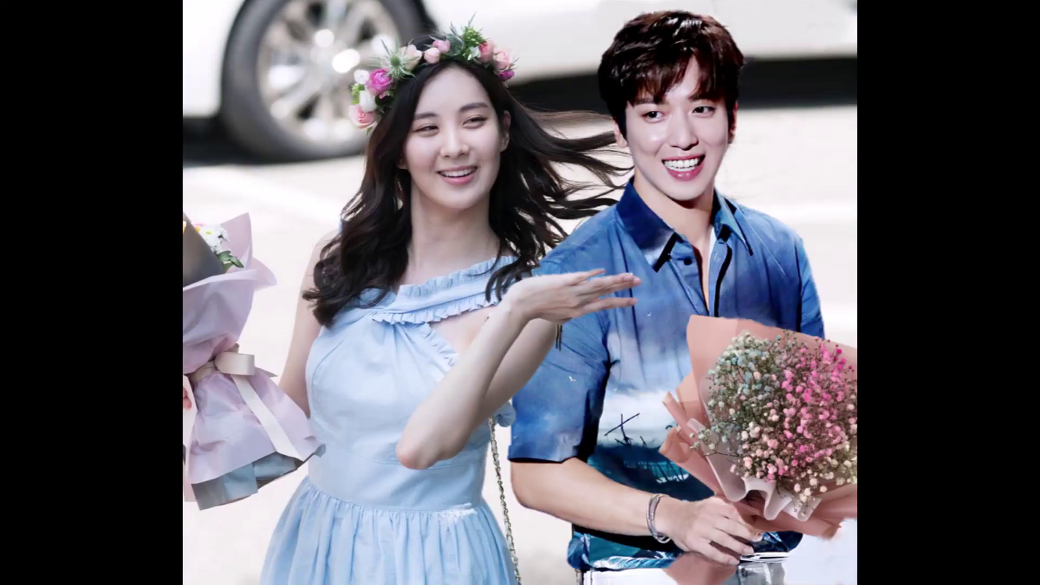